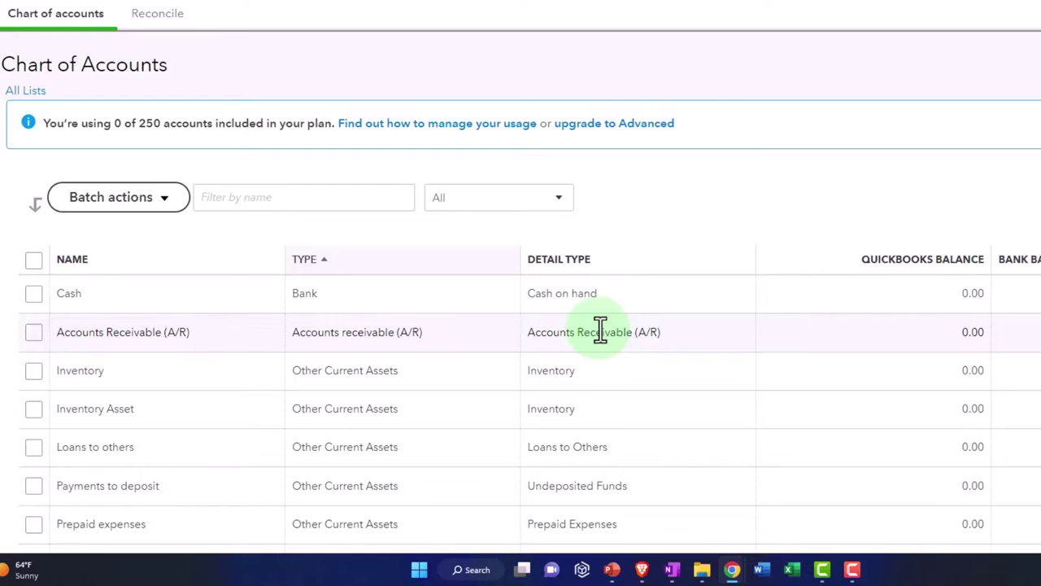
pyautogui.scroll(-1, 600, 330)
pyautogui.click(972, 305)
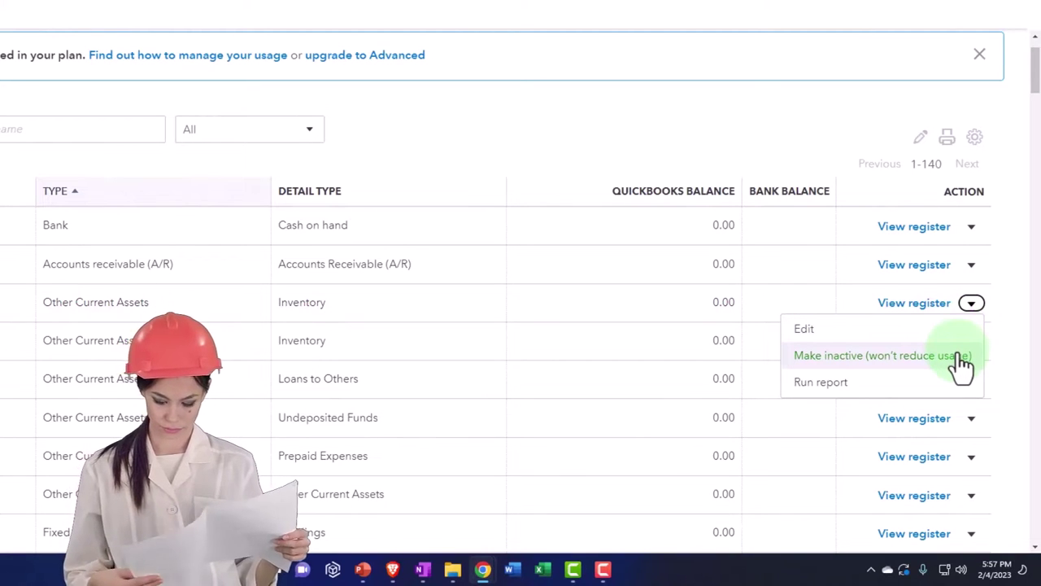
pyautogui.click(1010, 320)
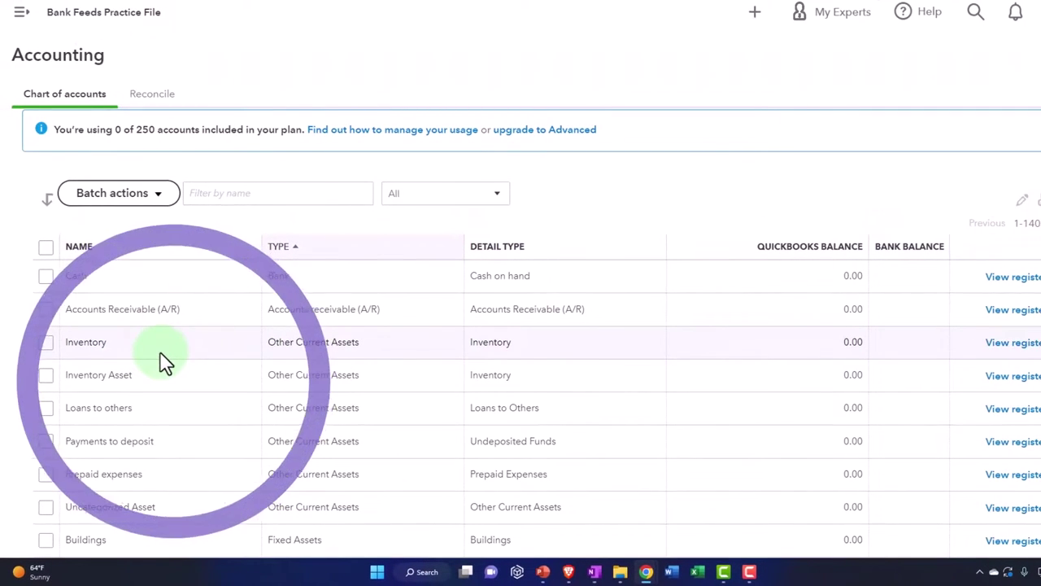
pyautogui.scroll(-2, 161, 358)
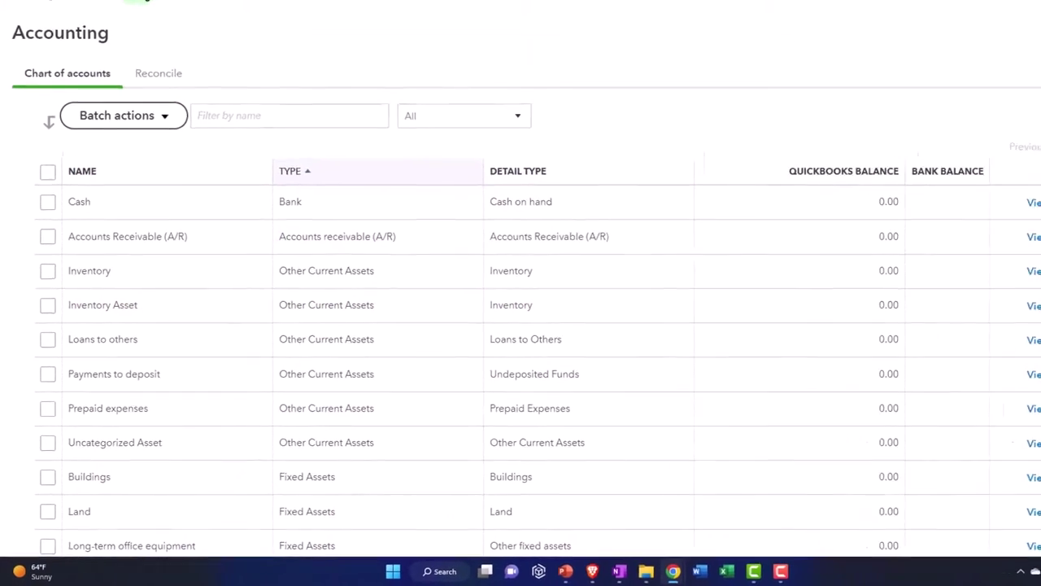
# Step: Duplicate the Chart of Accounts browser tab and open the Sales products and services page in one of the two tabs
pyautogui.rightClick(91, 8)
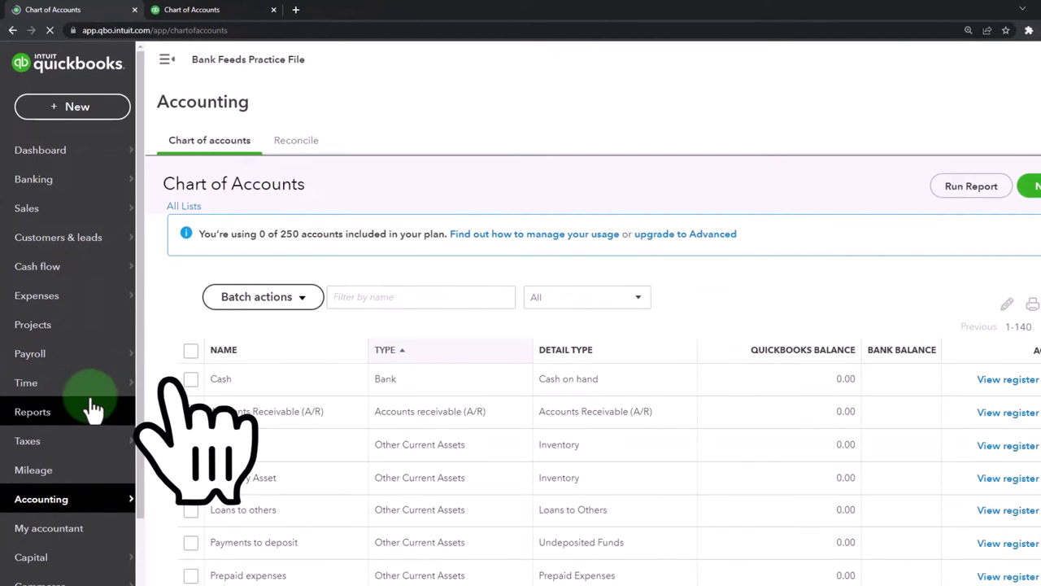
pyautogui.click(43, 215)
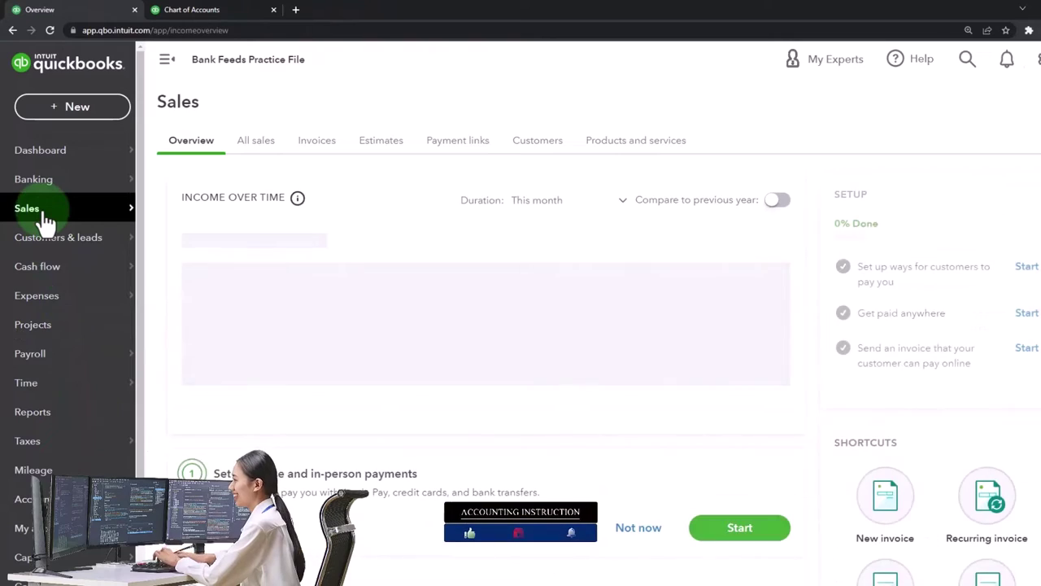
pyautogui.click(638, 143)
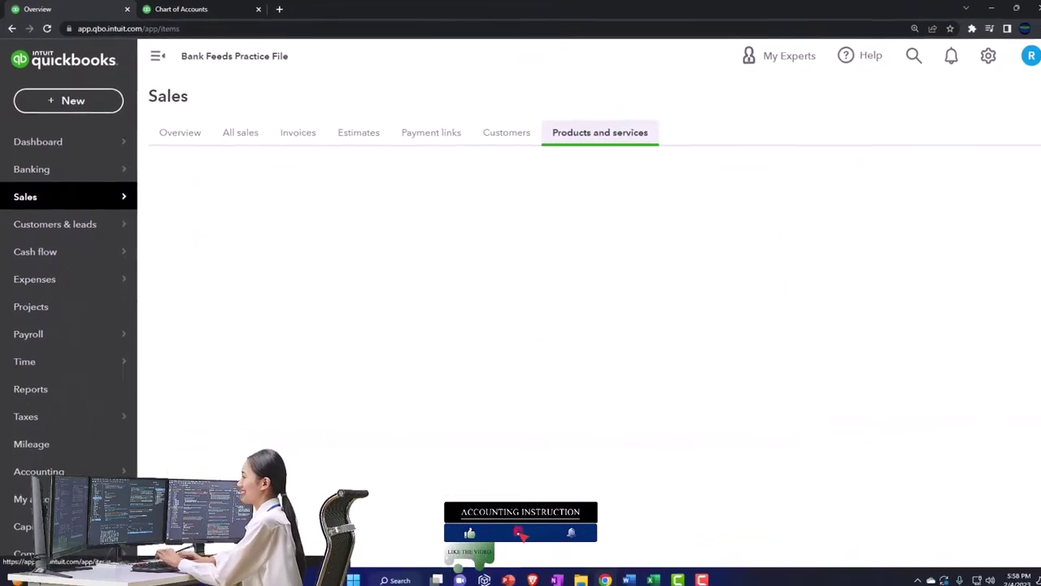
# Step: Switch to the Sample Company file and open its Products & services list from the Get paid & pay area
pyautogui.hotkey('alt', 'Tab')
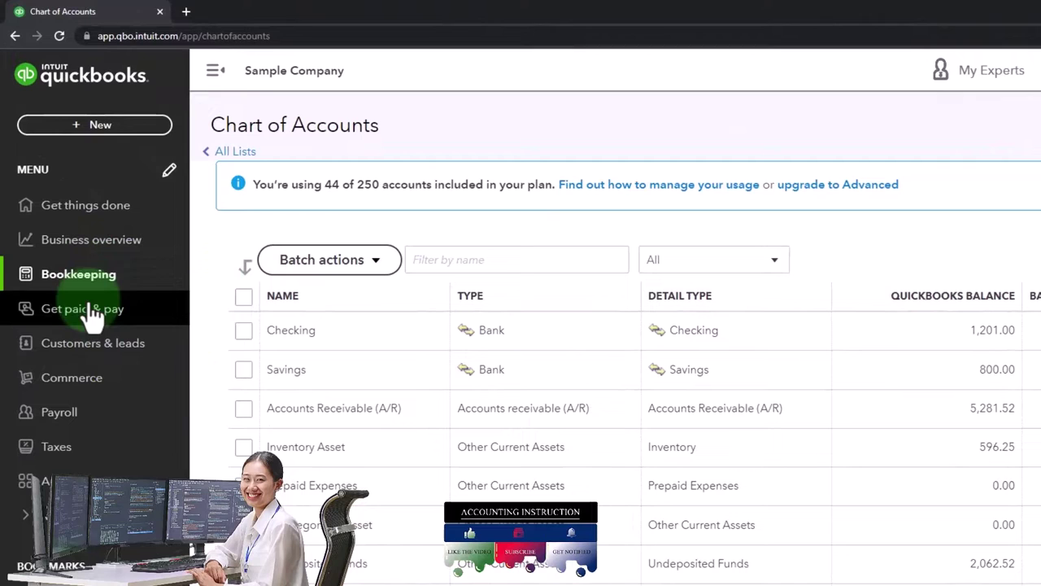
pyautogui.click(83, 314)
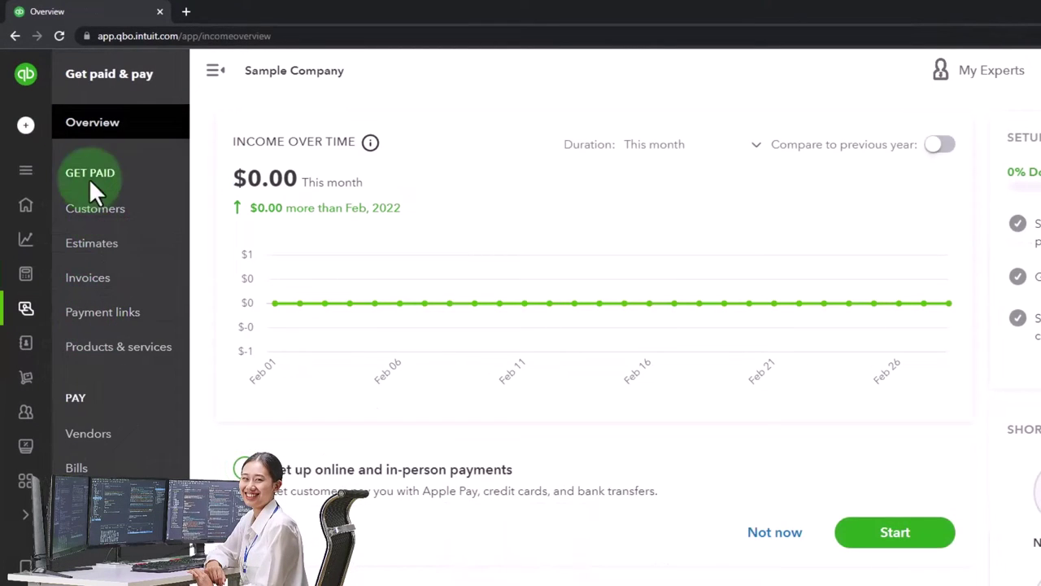
pyautogui.click(113, 350)
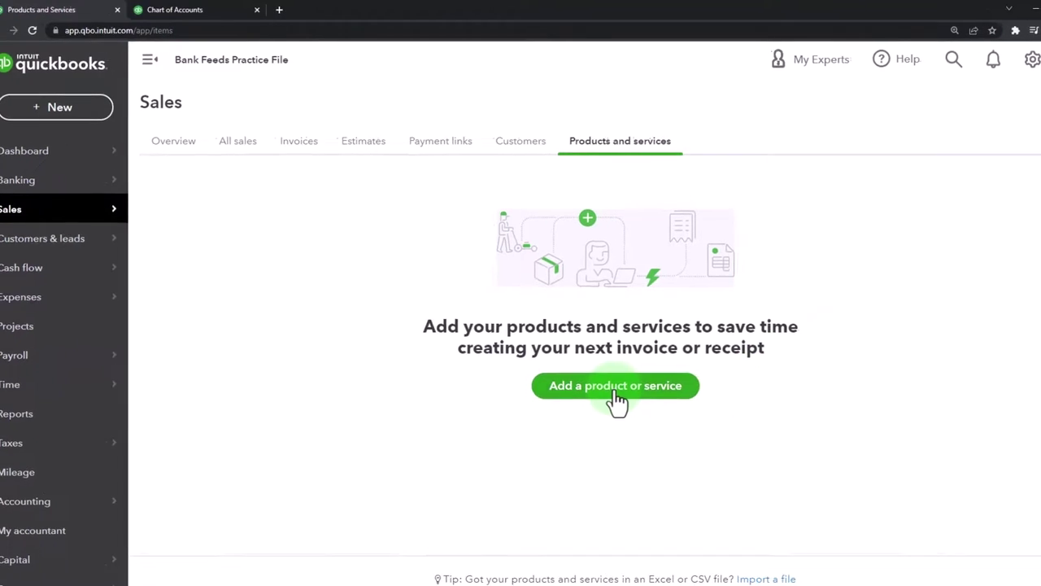
# Step: Start a new inventory item in the Bank Feeds Practice File, check the inventory asset account choices, and close the form without saving
pyautogui.click(623, 397)
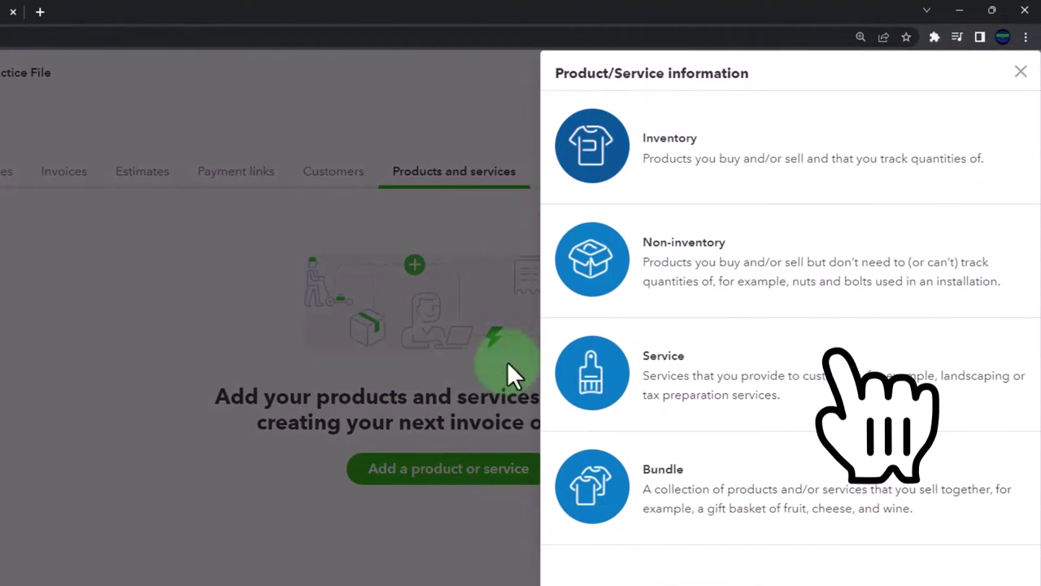
pyautogui.click(644, 173)
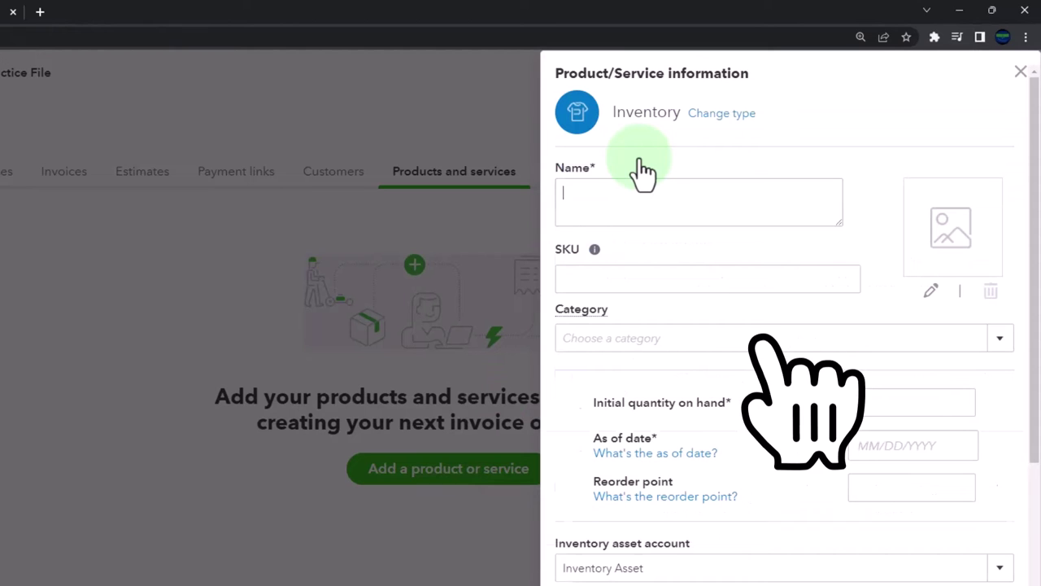
pyautogui.scroll(-3, 711, 328)
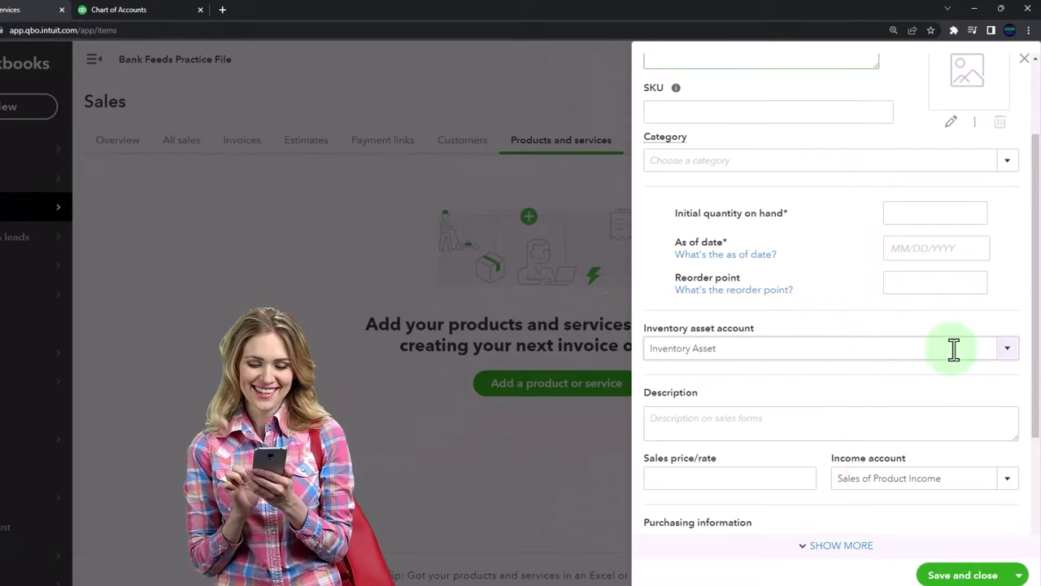
pyautogui.click(1010, 351)
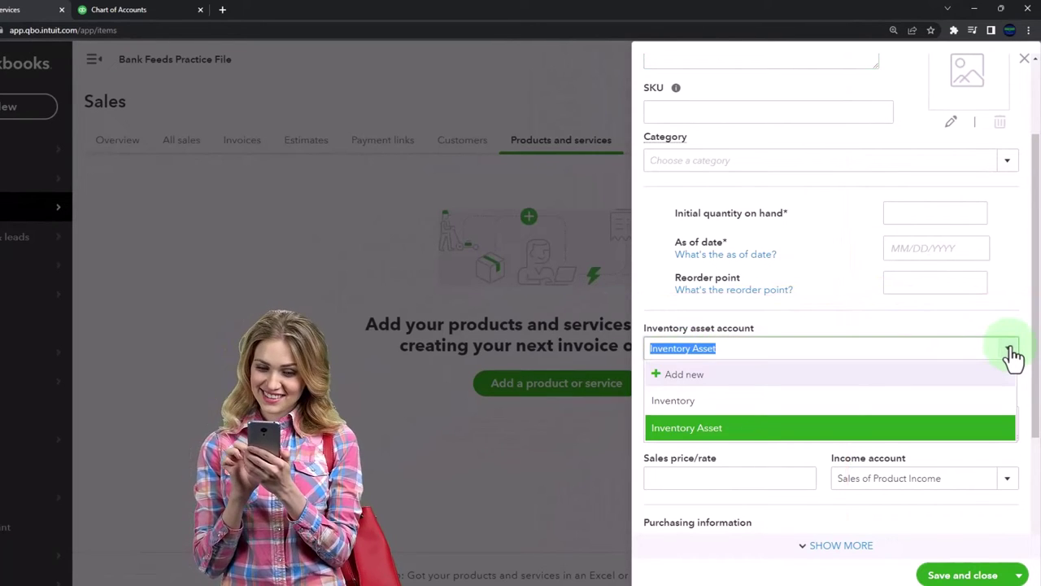
pyautogui.click(1012, 354)
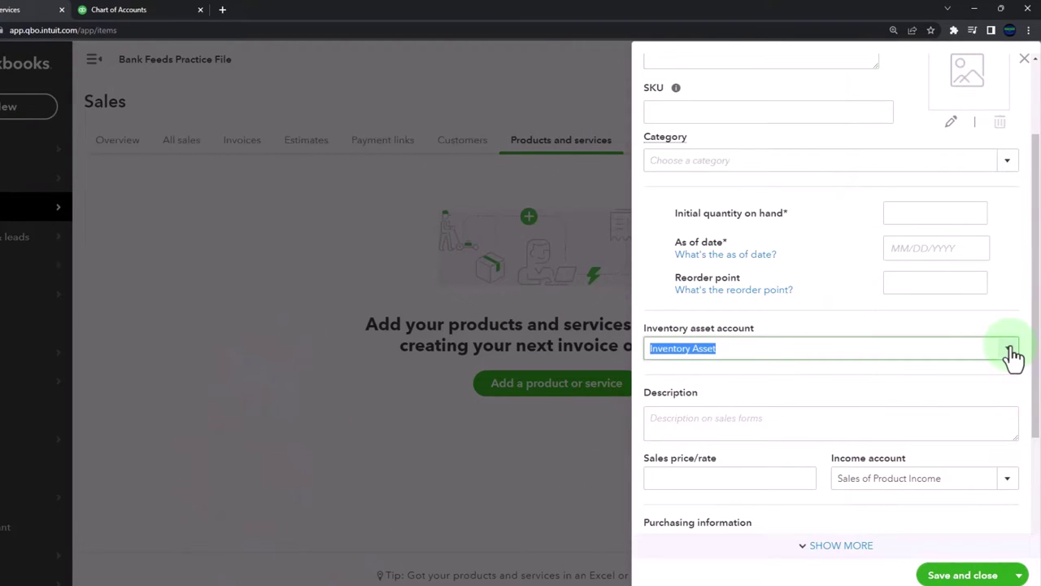
pyautogui.click(1023, 65)
# Step: Return to the chart of accounts and make the Inventory account inactive
pyautogui.click(126, 12)
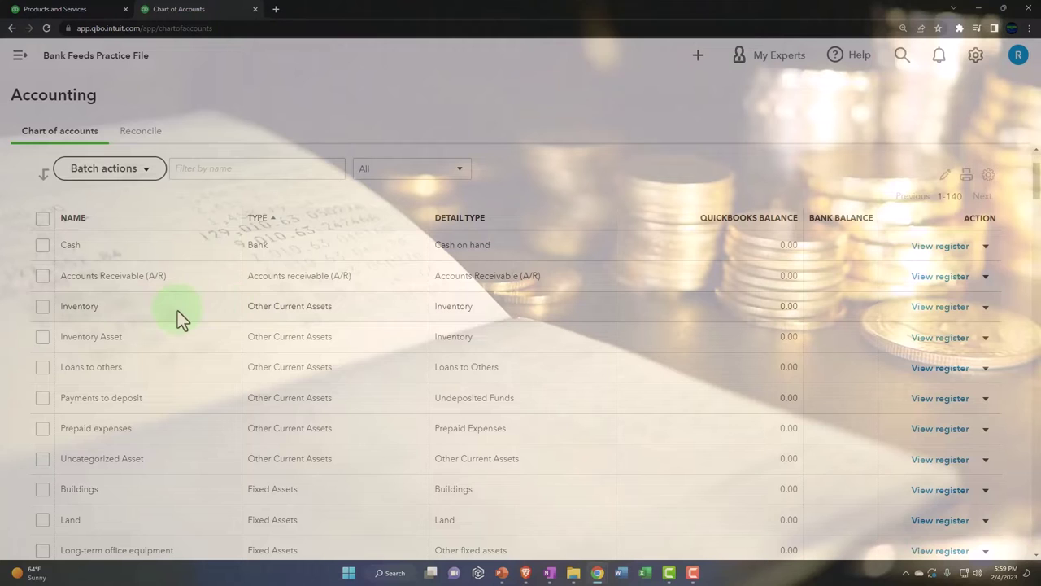
pyautogui.click(984, 309)
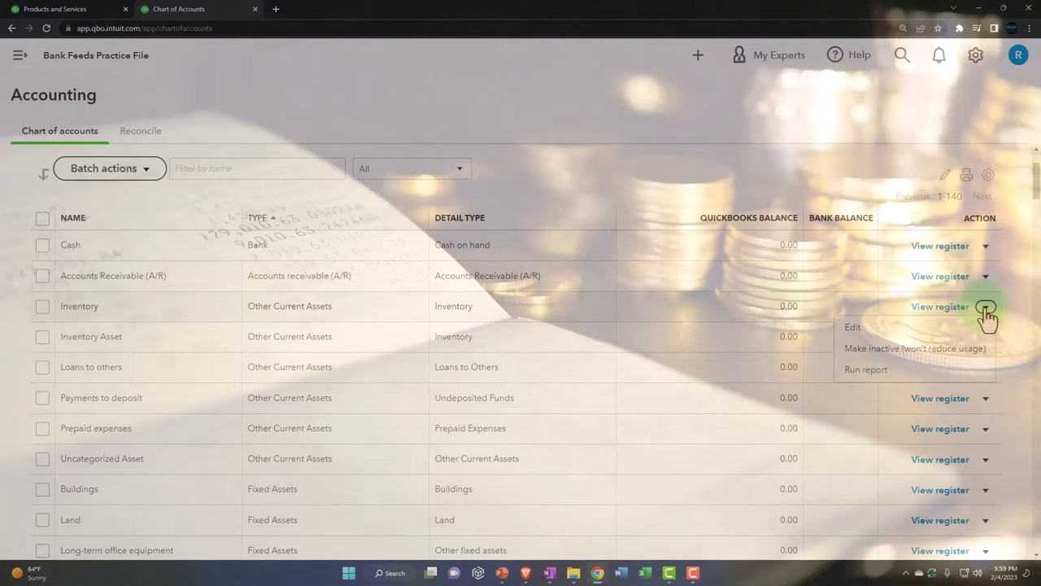
pyautogui.click(958, 354)
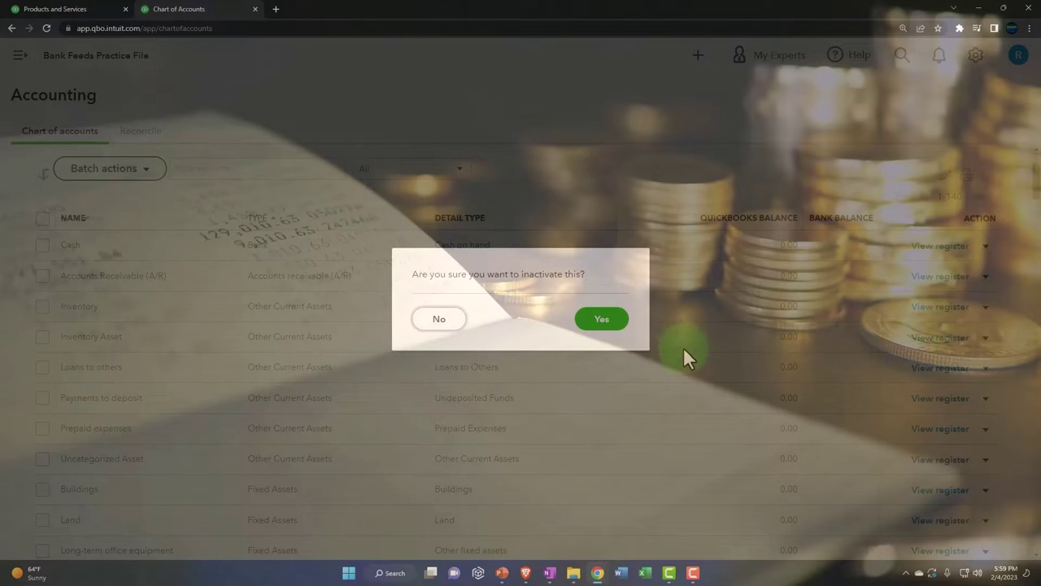
pyautogui.click(605, 322)
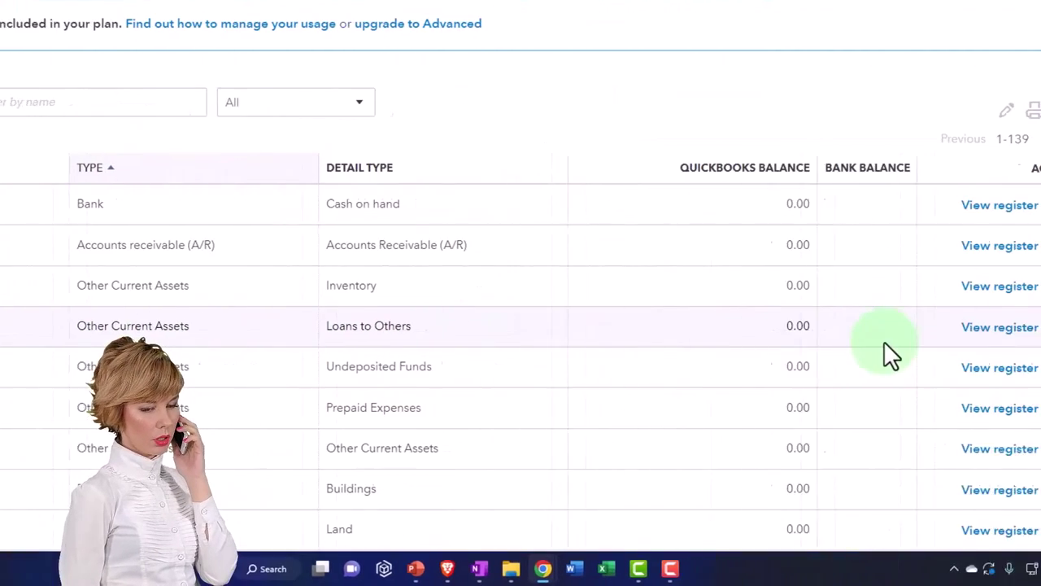
# Step: Make the Loans to others account inactive in the chart of accounts
pyautogui.click(967, 328)
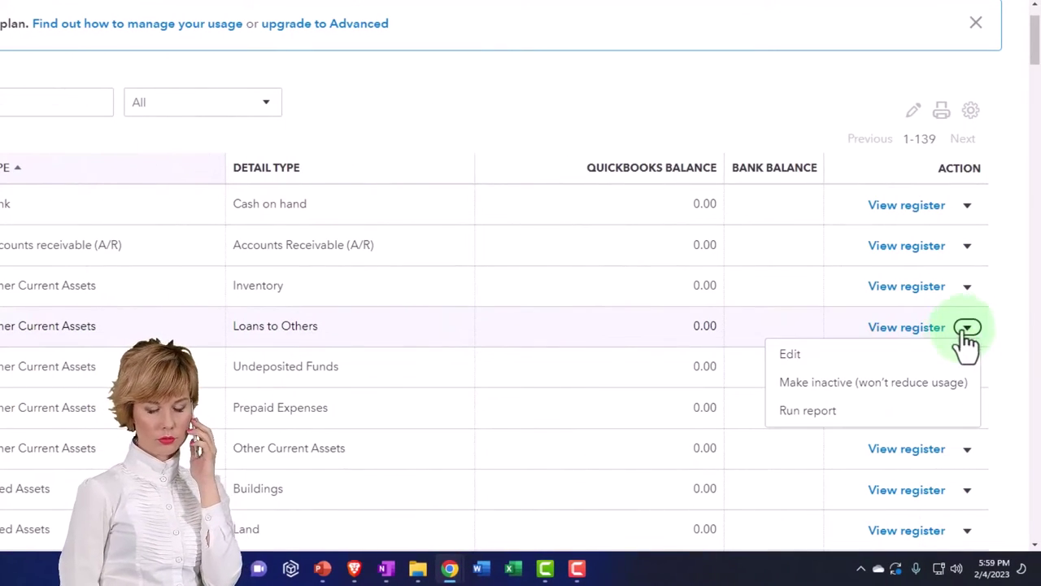
pyautogui.click(903, 384)
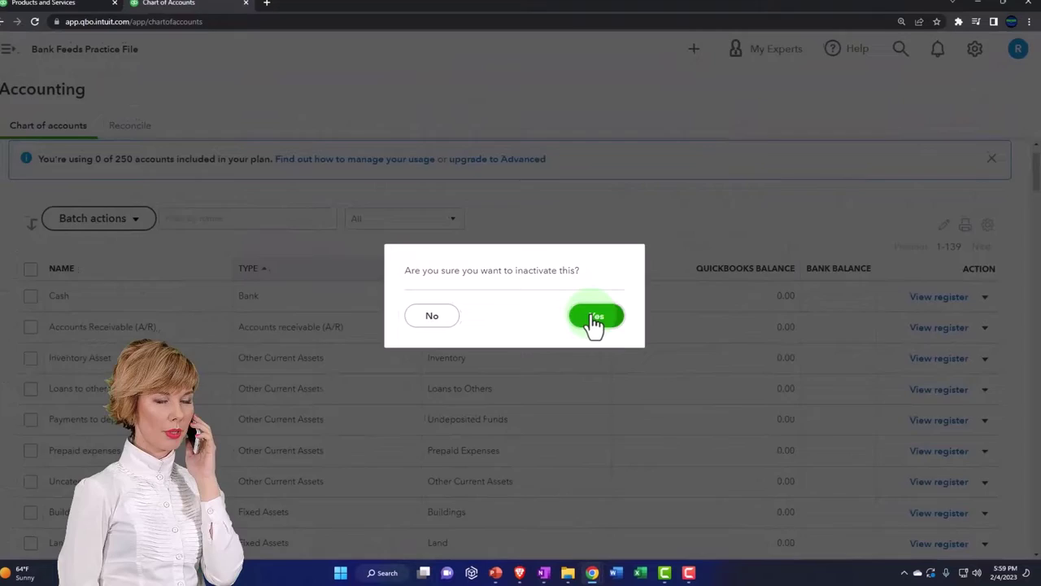
pyautogui.click(464, 232)
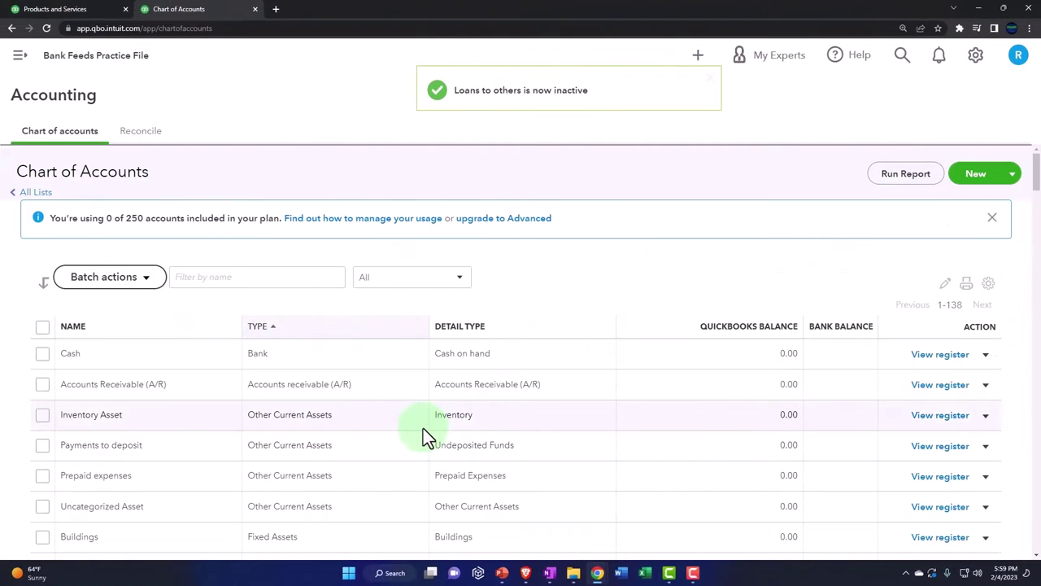
# Step: Make the Prepaid expenses account inactive in the chart of accounts
pyautogui.scroll(-1, 423, 428)
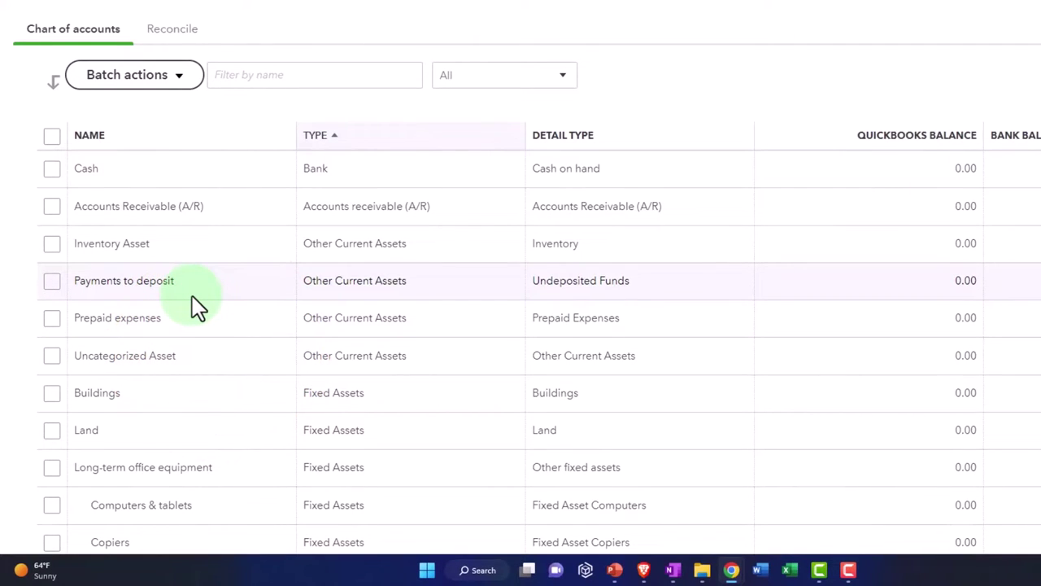
pyautogui.scroll(-1, 203, 251)
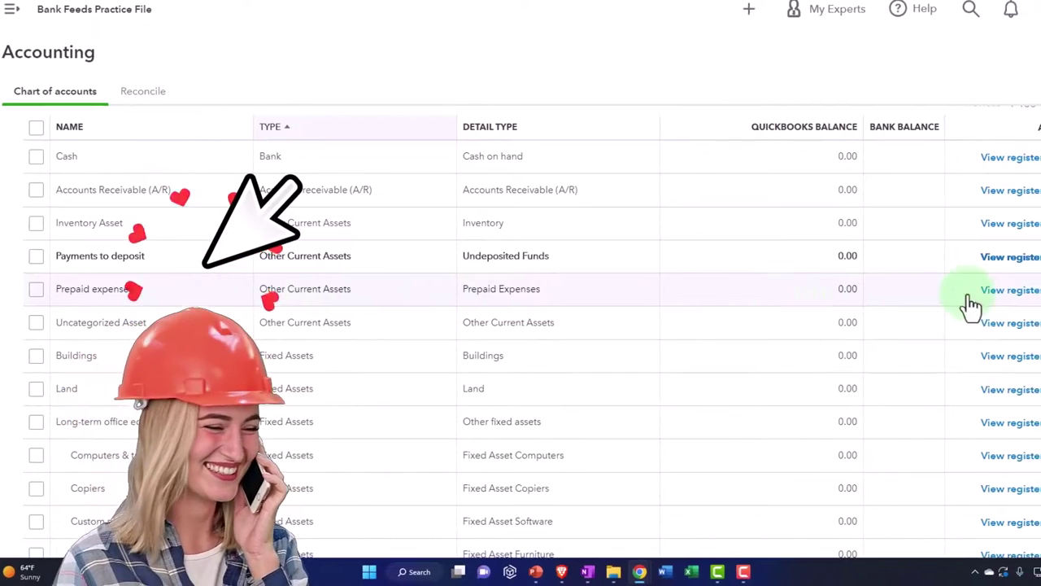
pyautogui.click(981, 290)
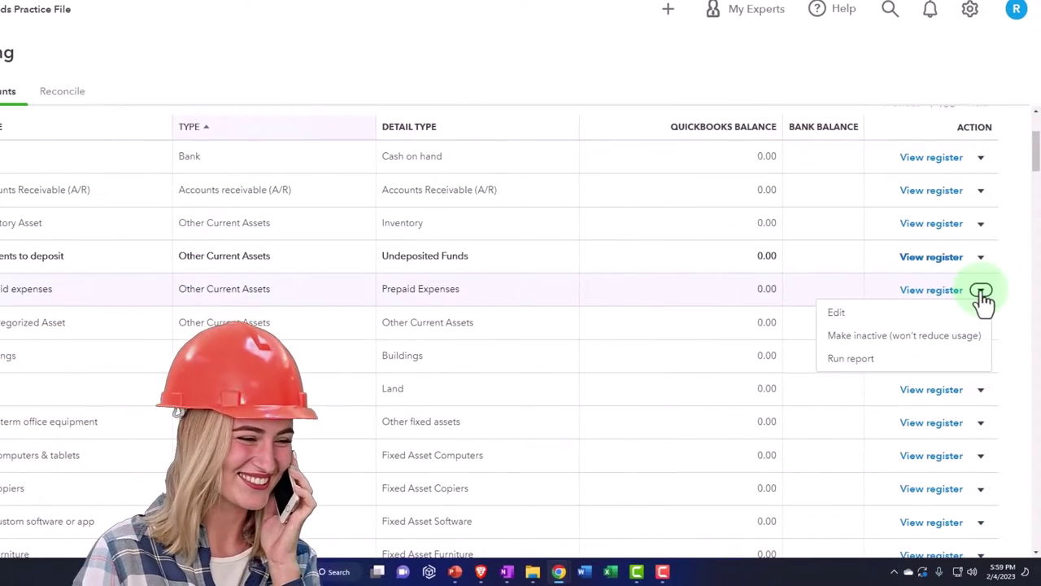
pyautogui.click(911, 340)
pyautogui.click(561, 297)
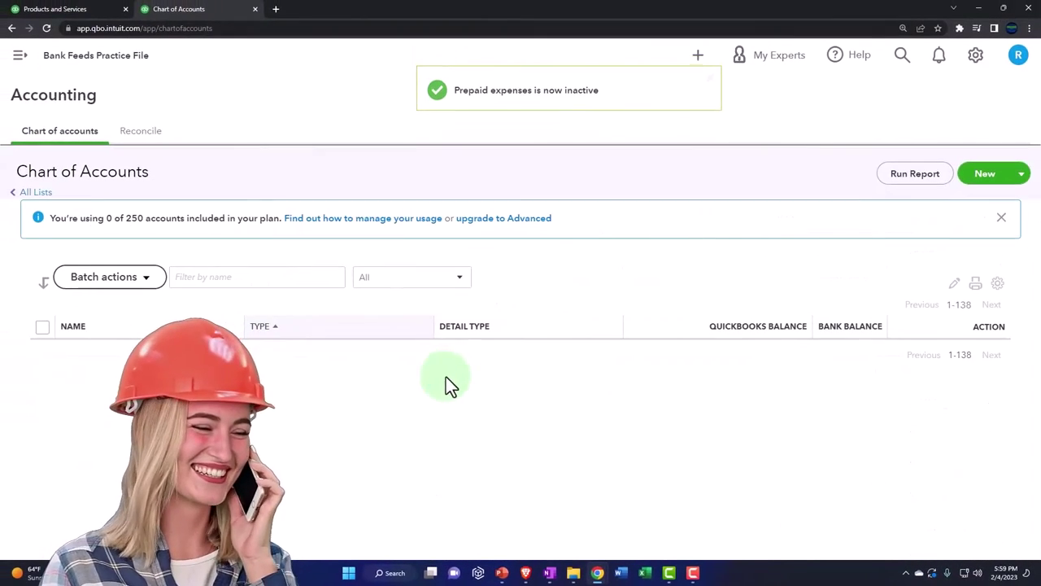
# Step: Make the Buildings fixed asset account inactive in the chart of accounts
pyautogui.scroll(-1, 354, 411)
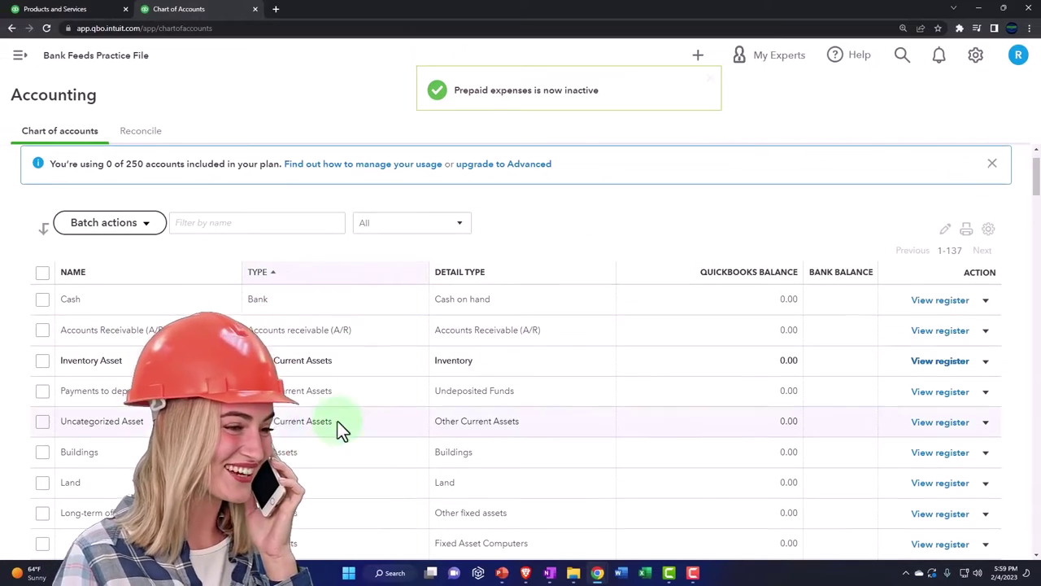
pyautogui.scroll(-1, 161, 437)
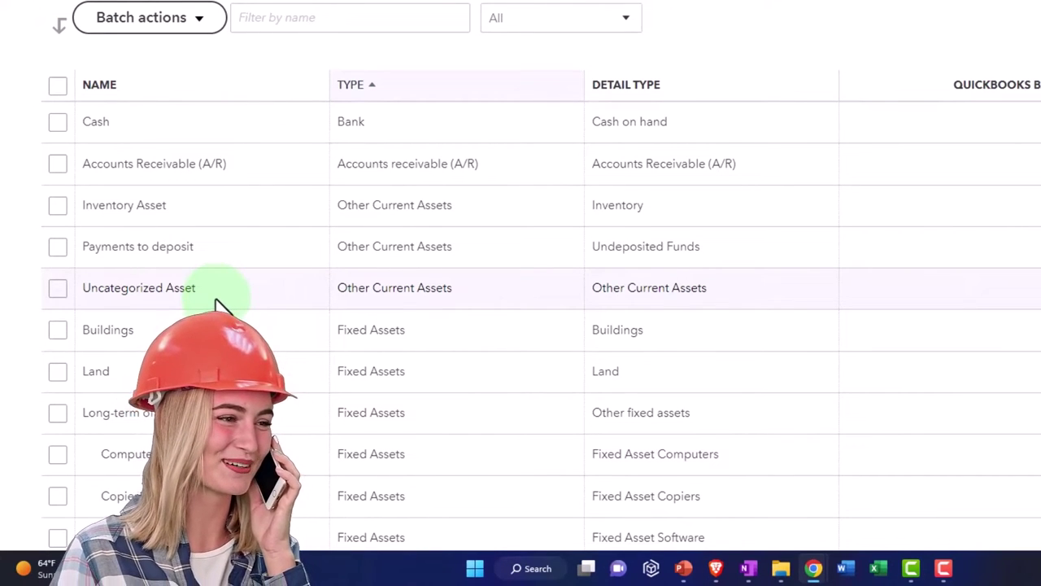
pyautogui.click(242, 293)
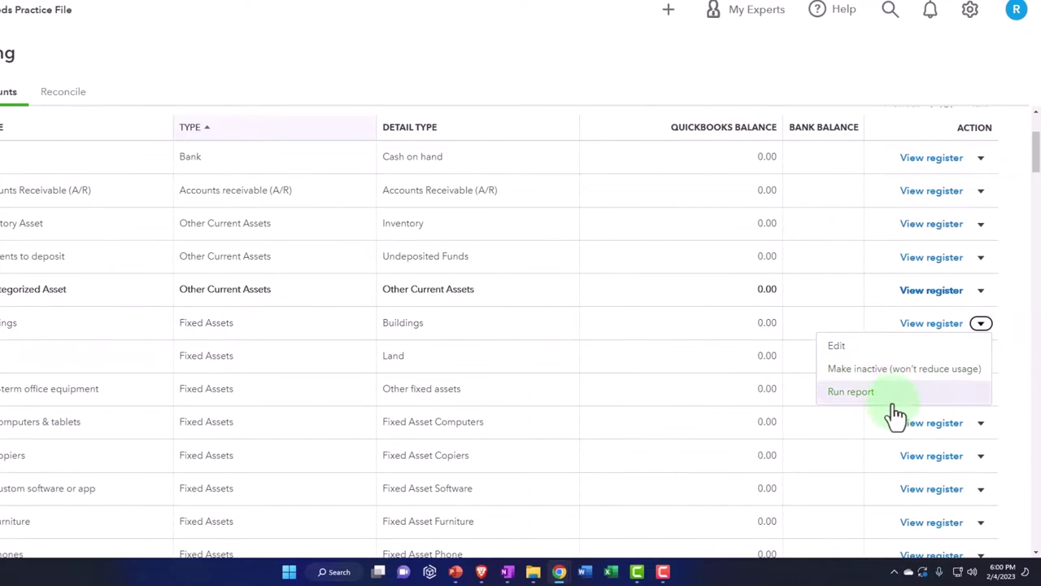
pyautogui.click(878, 375)
pyautogui.click(550, 295)
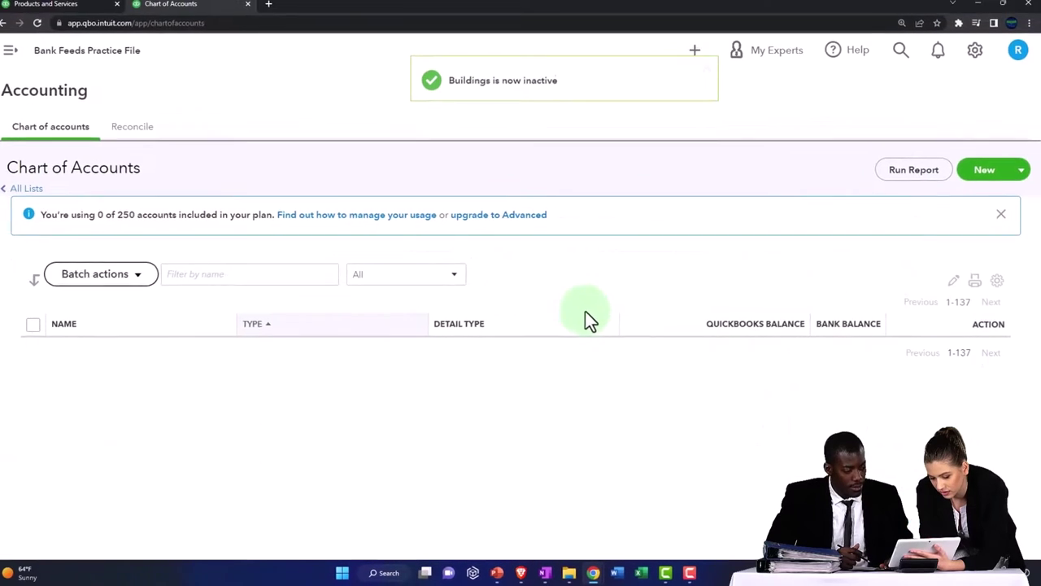
# Step: Make the Land fixed asset account inactive in the chart of accounts
pyautogui.scroll(-1, 462, 322)
pyautogui.scroll(-3, 455, 333)
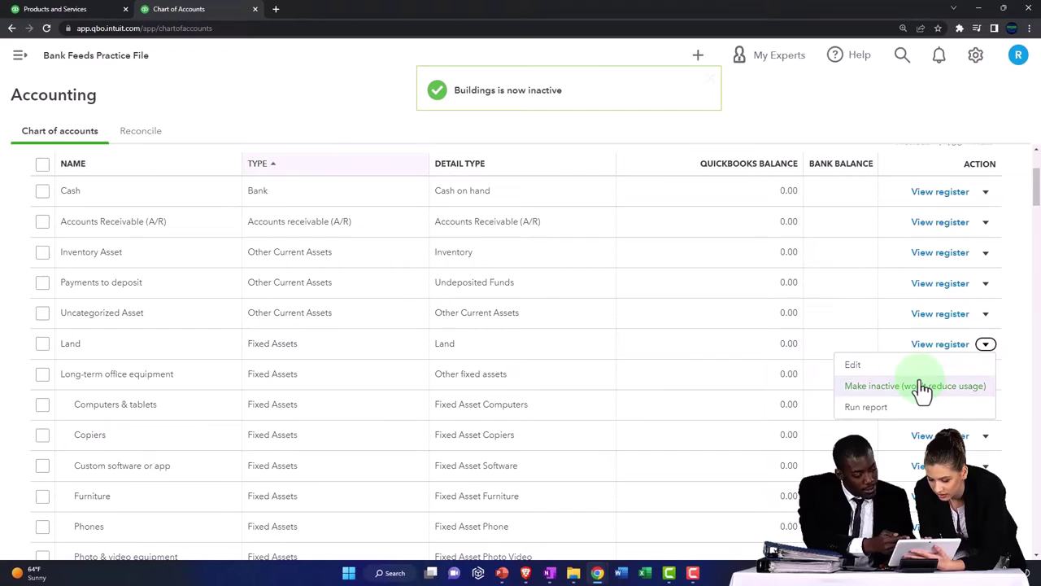
pyautogui.click(910, 386)
pyautogui.click(610, 319)
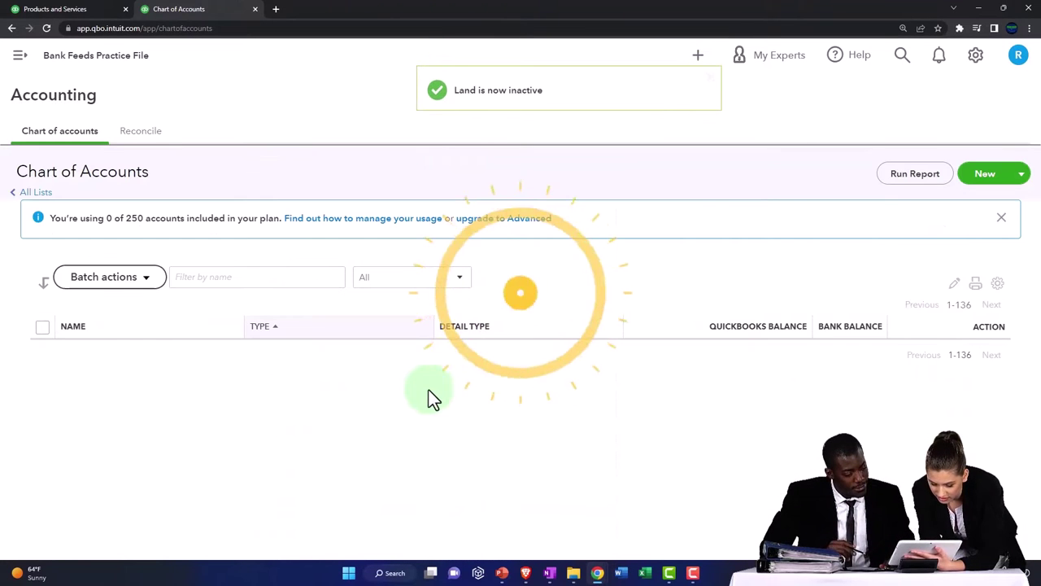
# Step: Make the Photo & video equipment subaccount under Long-term office equipment inactive
pyautogui.scroll(-1, 428, 390)
pyautogui.scroll(-1, 429, 389)
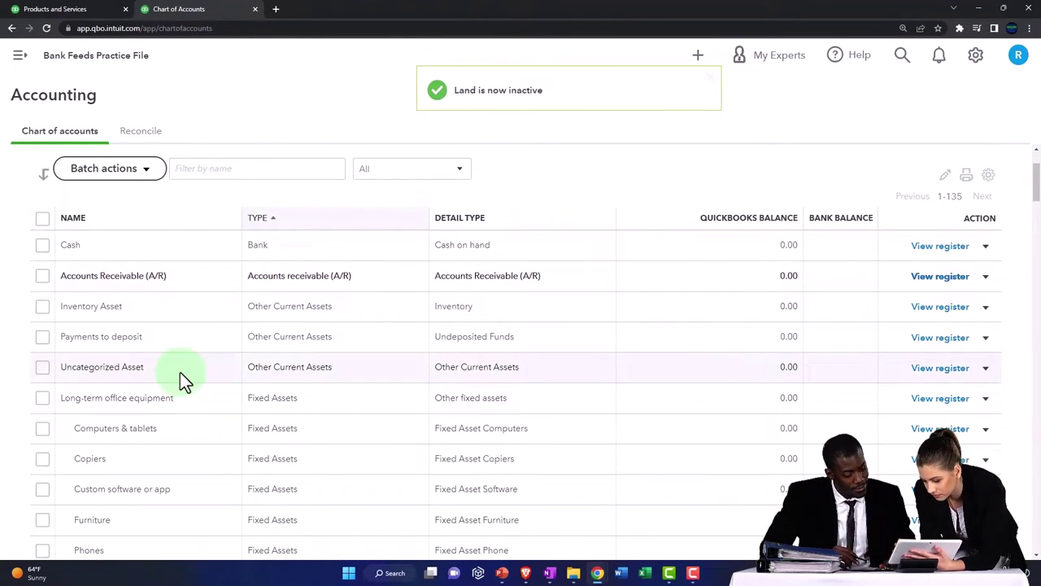
pyautogui.scroll(-2, 171, 399)
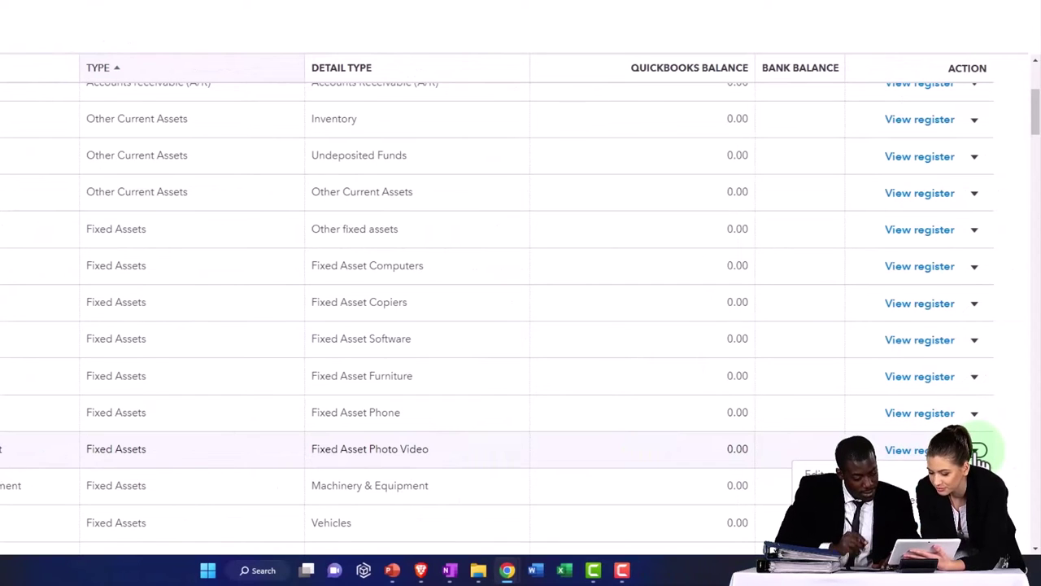
pyautogui.click(911, 495)
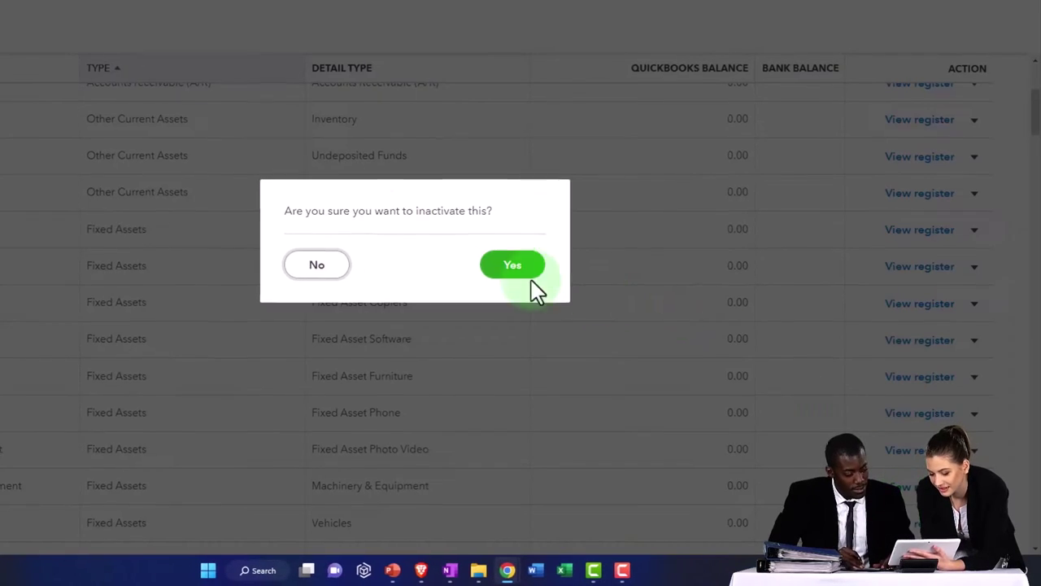
pyautogui.click(514, 264)
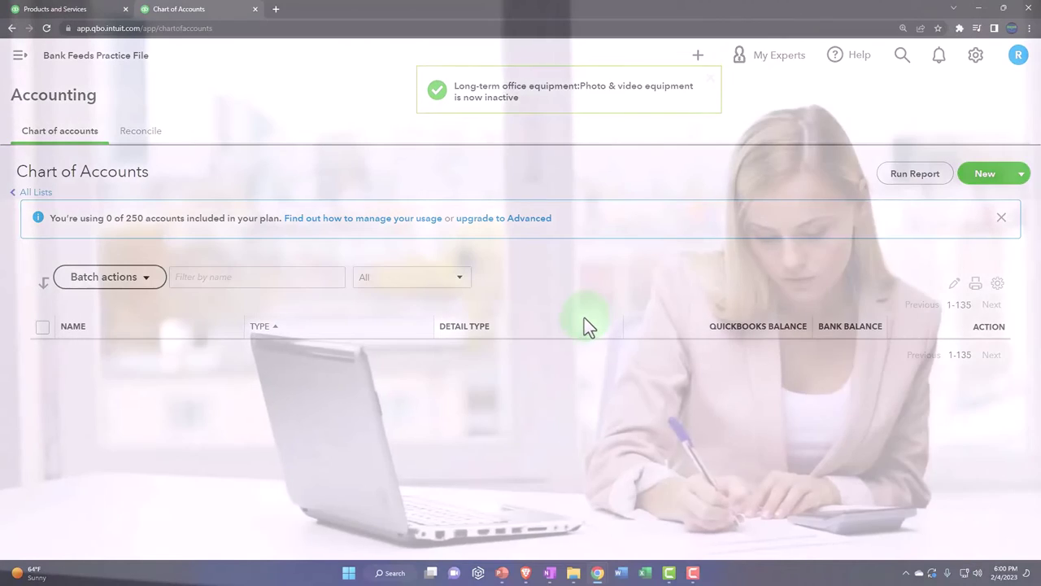
# Step: Make the Phones subaccount under Long-term office equipment inactive
pyautogui.scroll(-2, 355, 401)
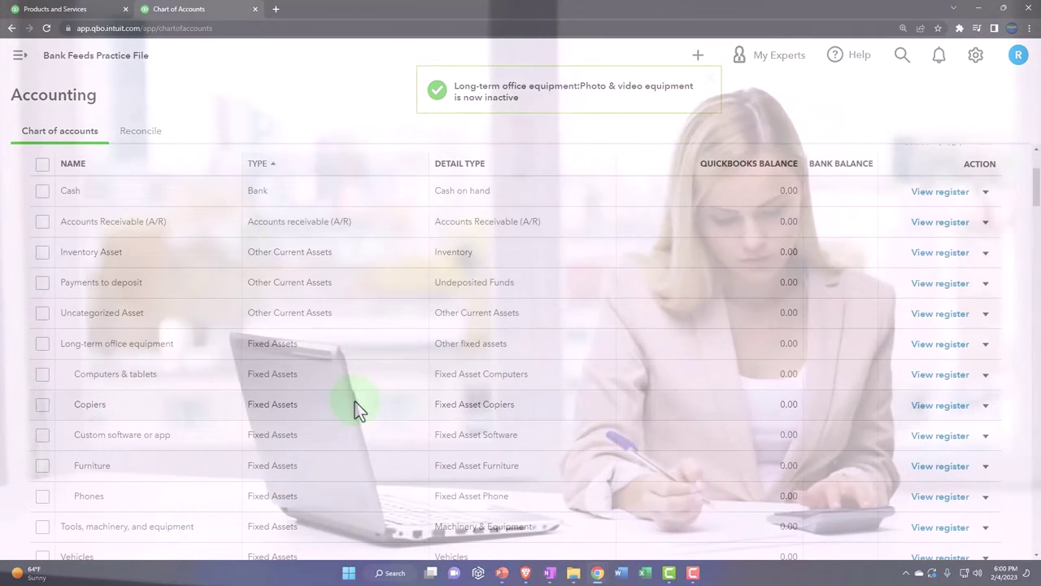
pyautogui.scroll(-1, 355, 406)
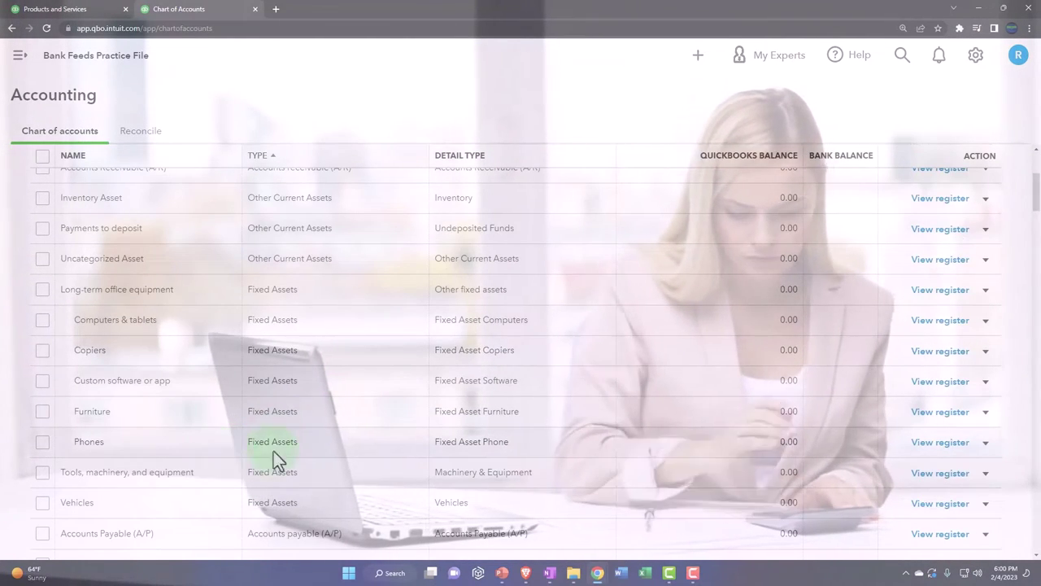
pyautogui.click(986, 448)
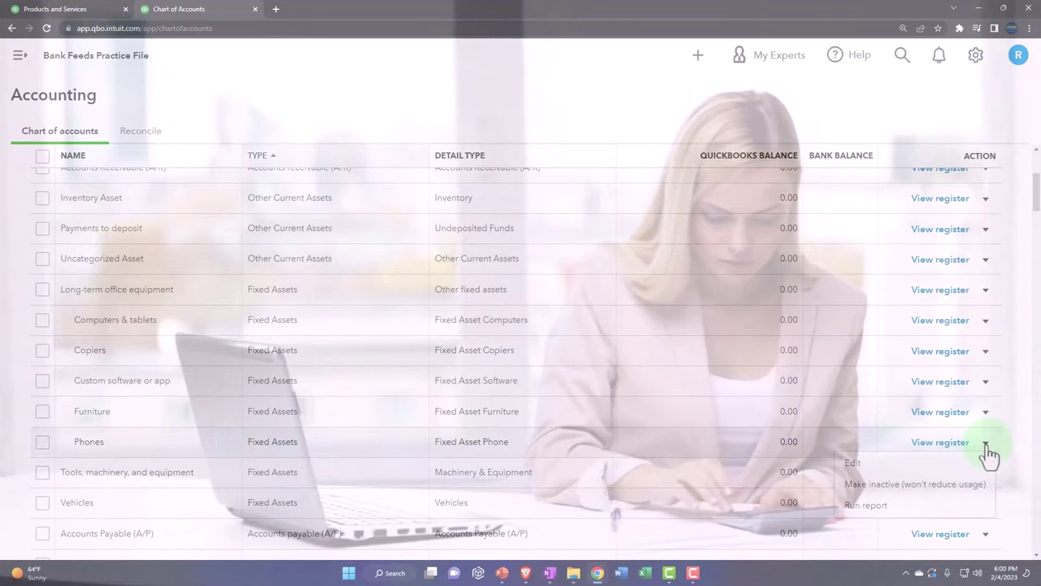
pyautogui.click(920, 485)
pyautogui.click(606, 318)
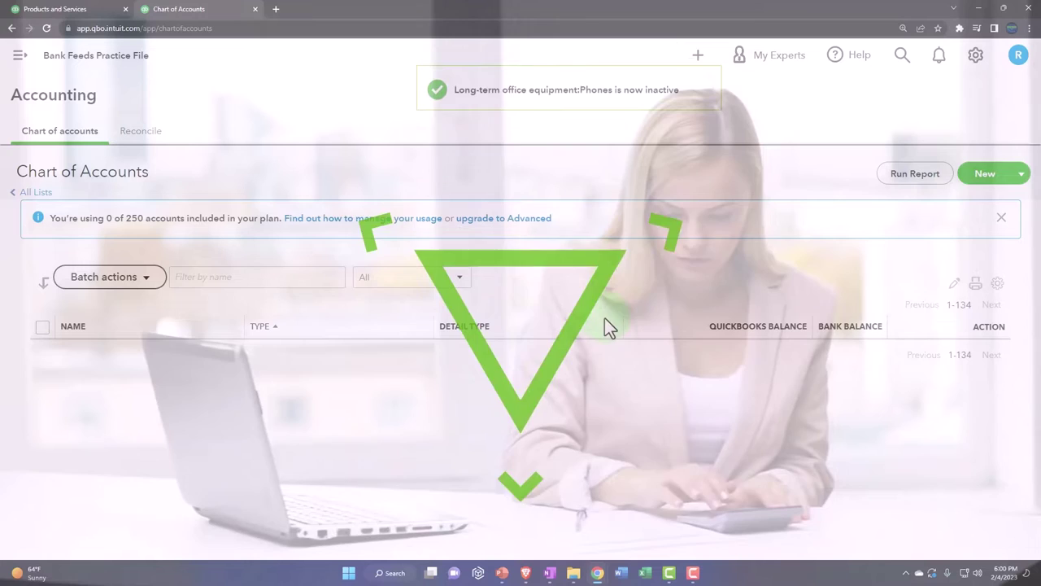
# Step: Make the Furniture subaccount under Long-term office equipment inactive
pyautogui.scroll(-3, 540, 343)
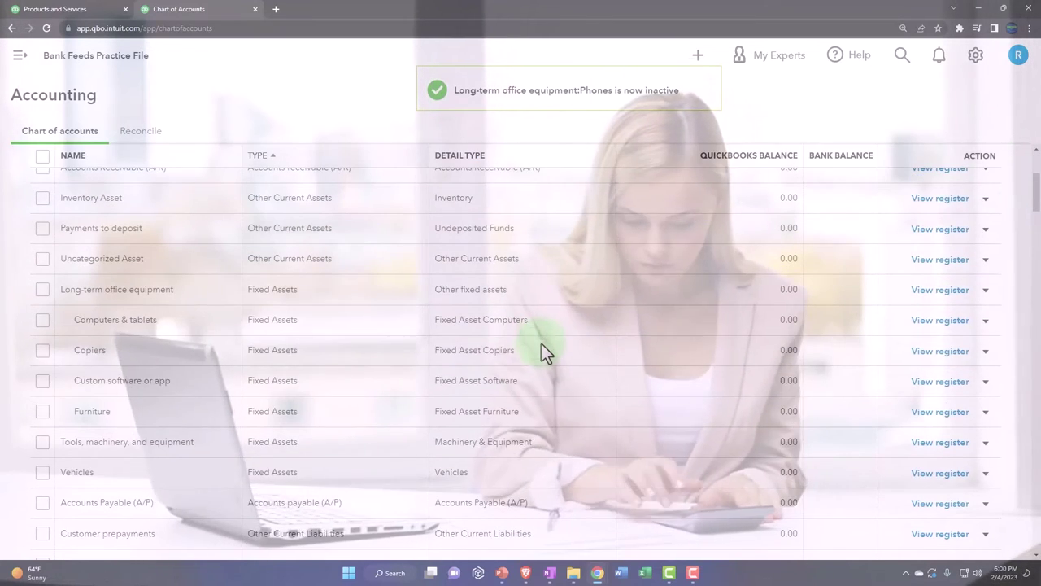
pyautogui.click(985, 413)
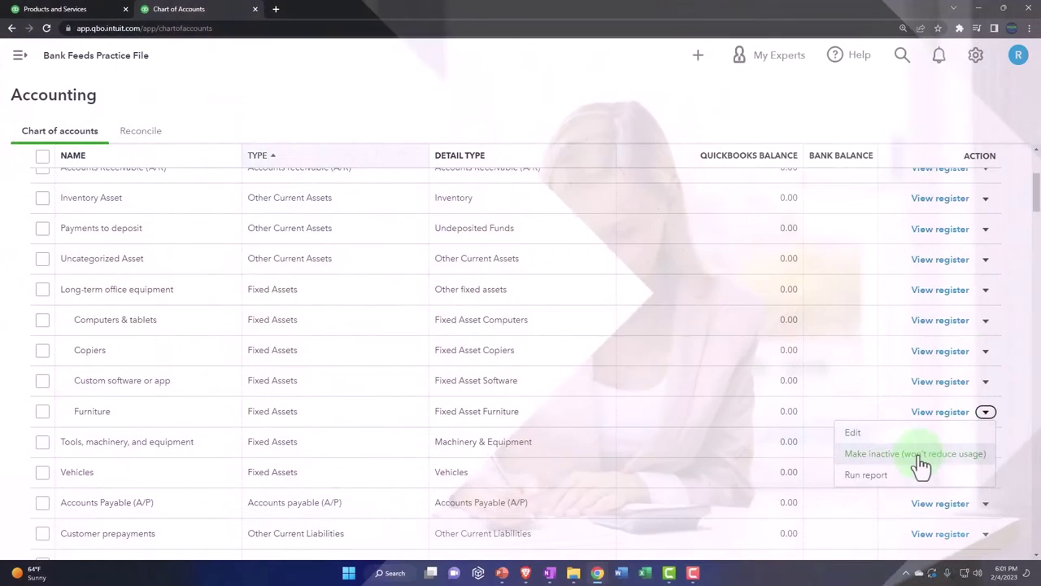
pyautogui.click(919, 456)
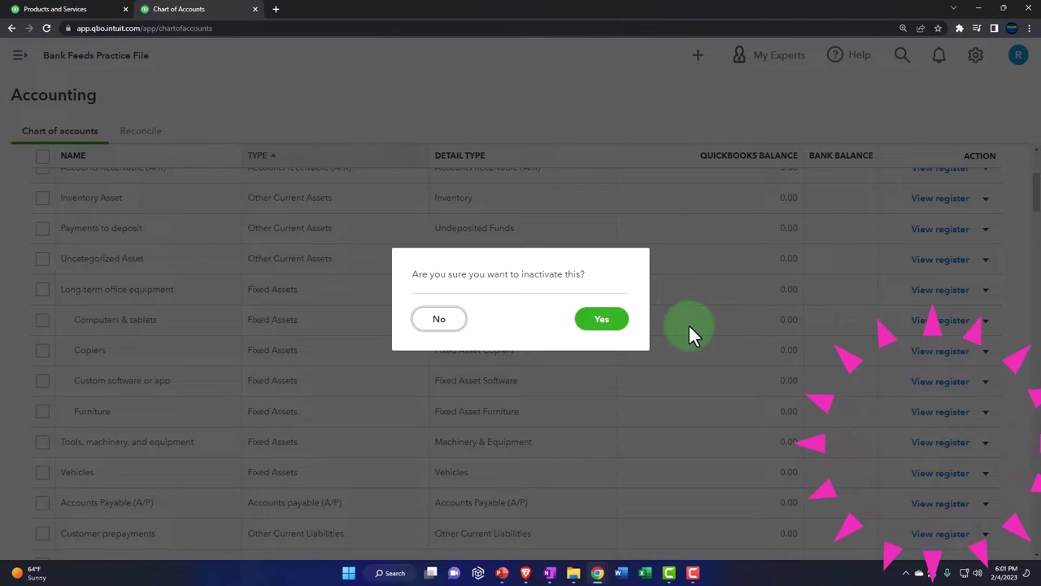
pyautogui.click(581, 317)
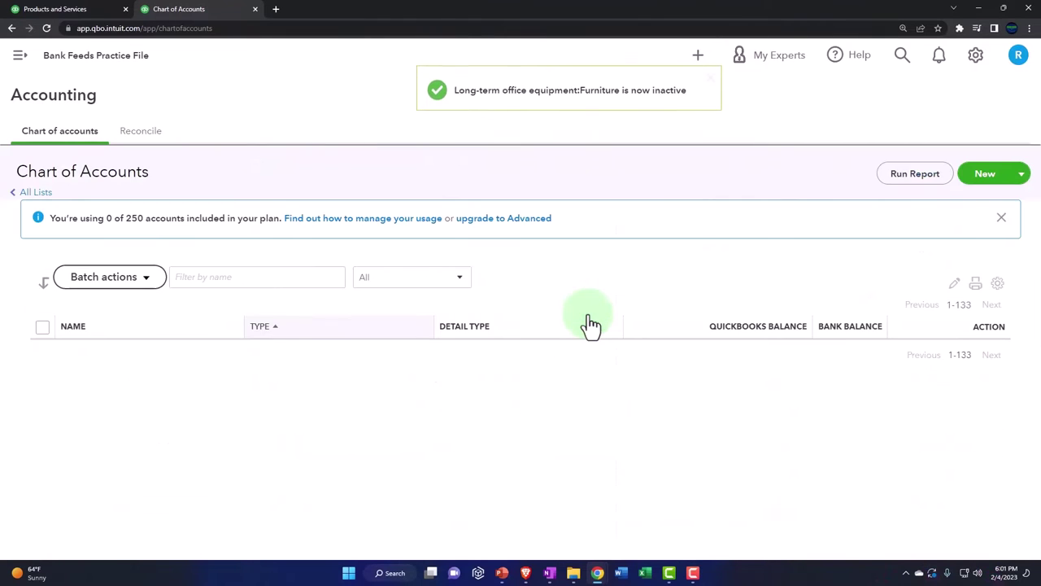
# Step: Make the Custom software or app subaccount under Long-term office equipment inactive
pyautogui.scroll(-3, 591, 324)
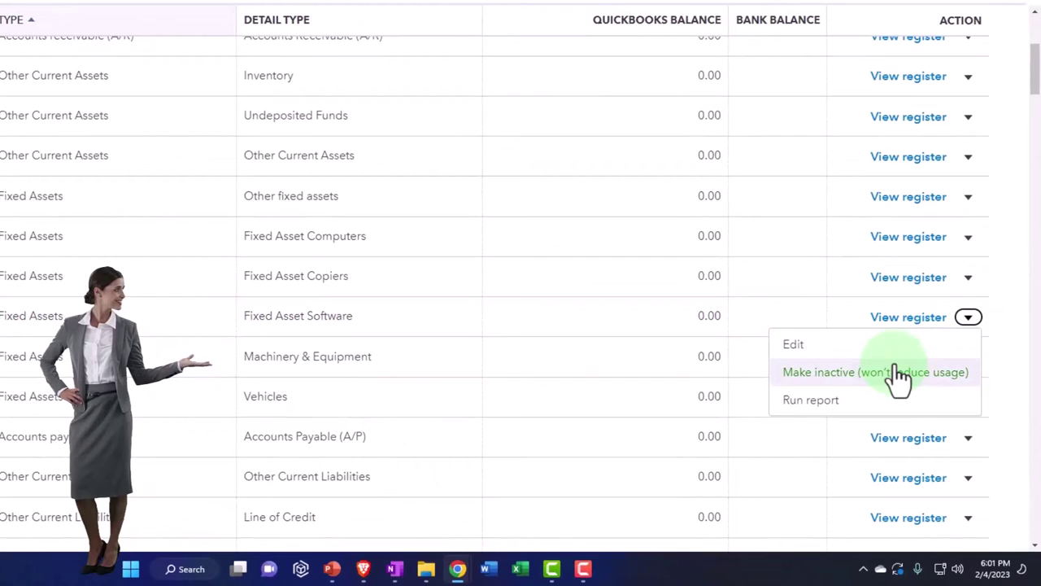
pyautogui.click(889, 378)
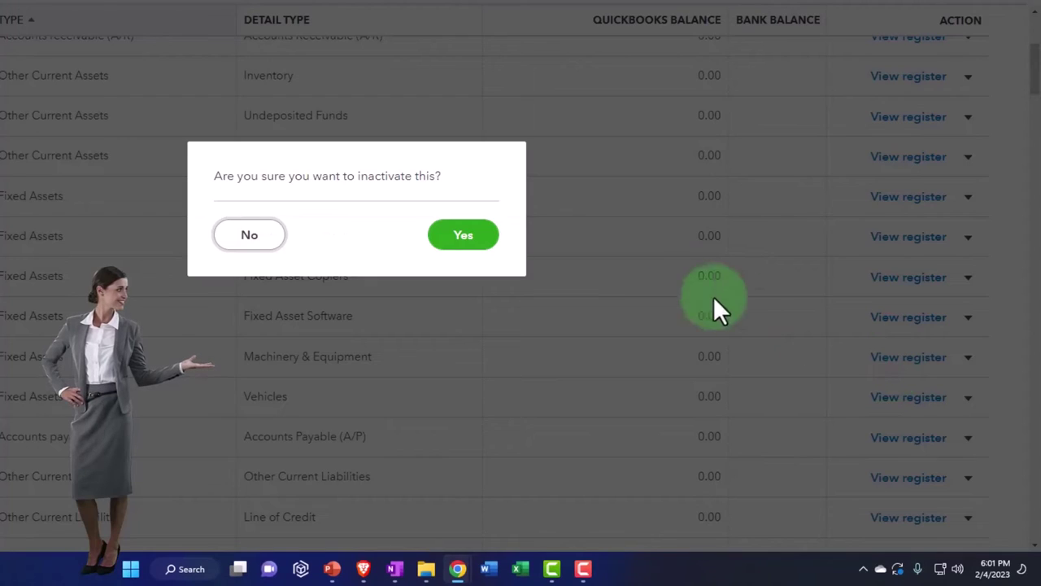
pyautogui.click(459, 236)
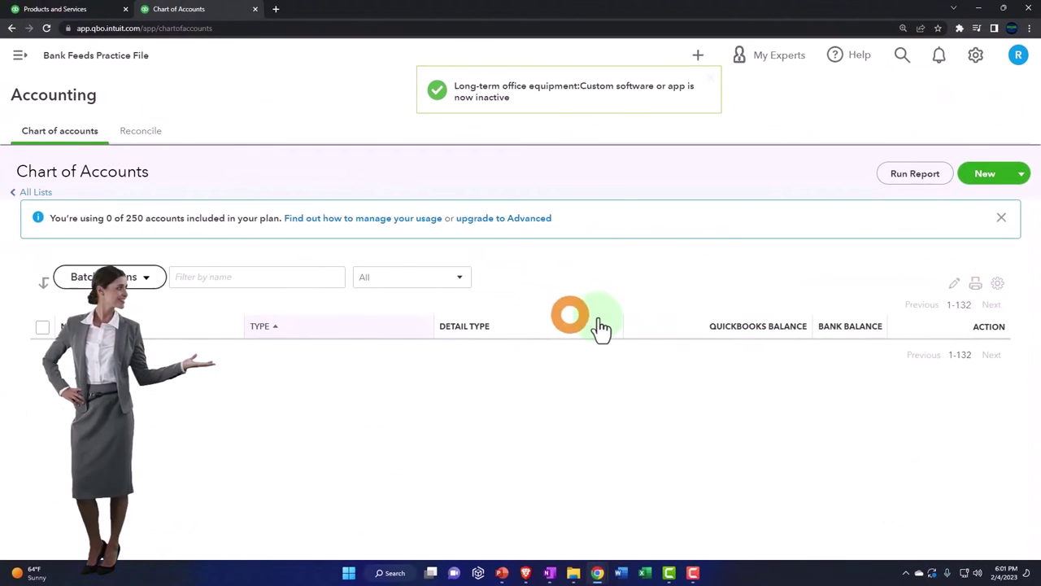
# Step: Make the Copiers subaccount under Long-term office equipment inactive
pyautogui.scroll(-3, 600, 326)
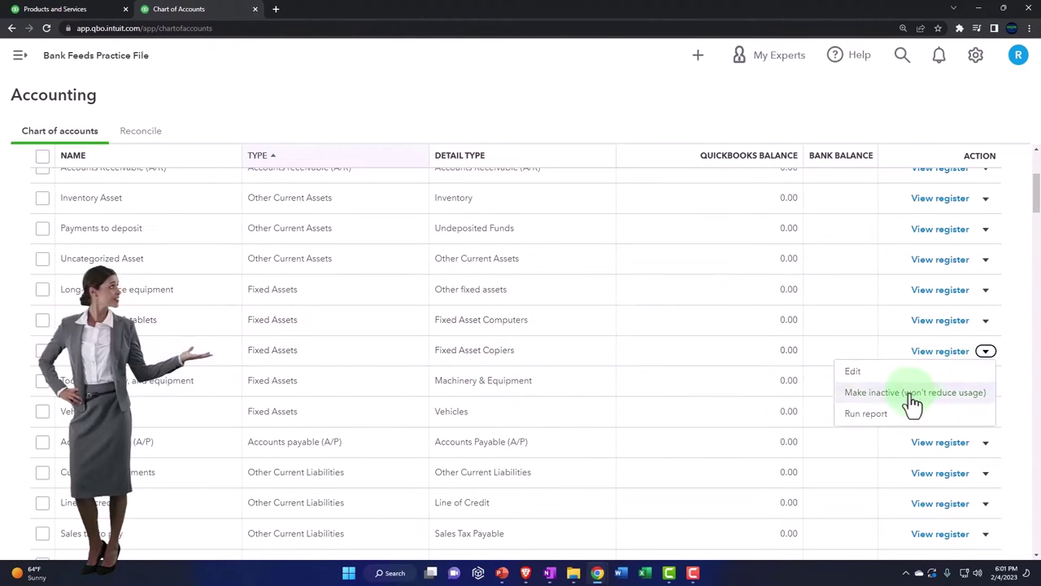
pyautogui.click(912, 394)
pyautogui.click(610, 319)
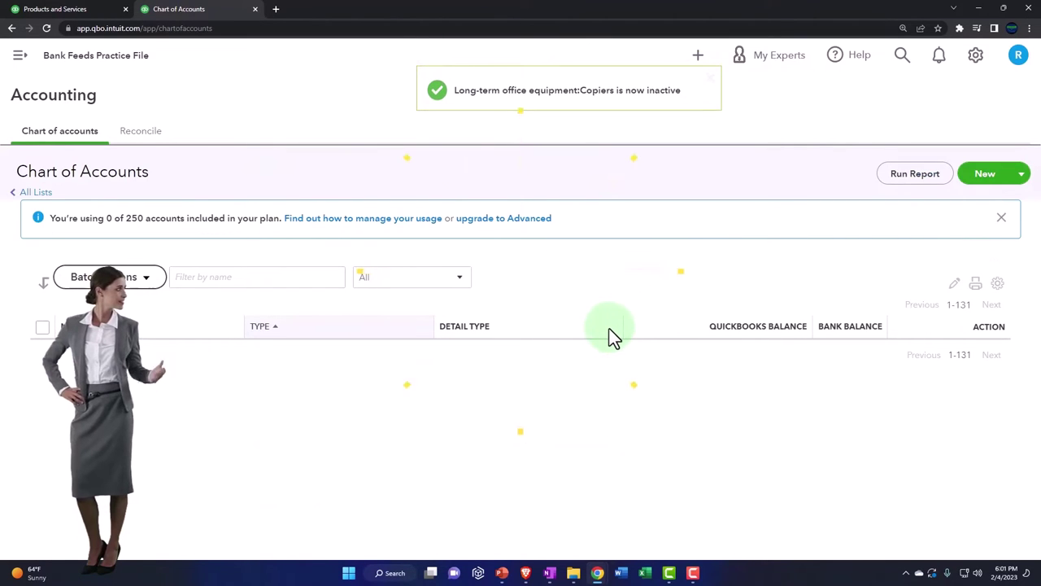
# Step: Make the Computers & tablets subaccount under Long-term office equipment inactive
pyautogui.scroll(-3, 609, 329)
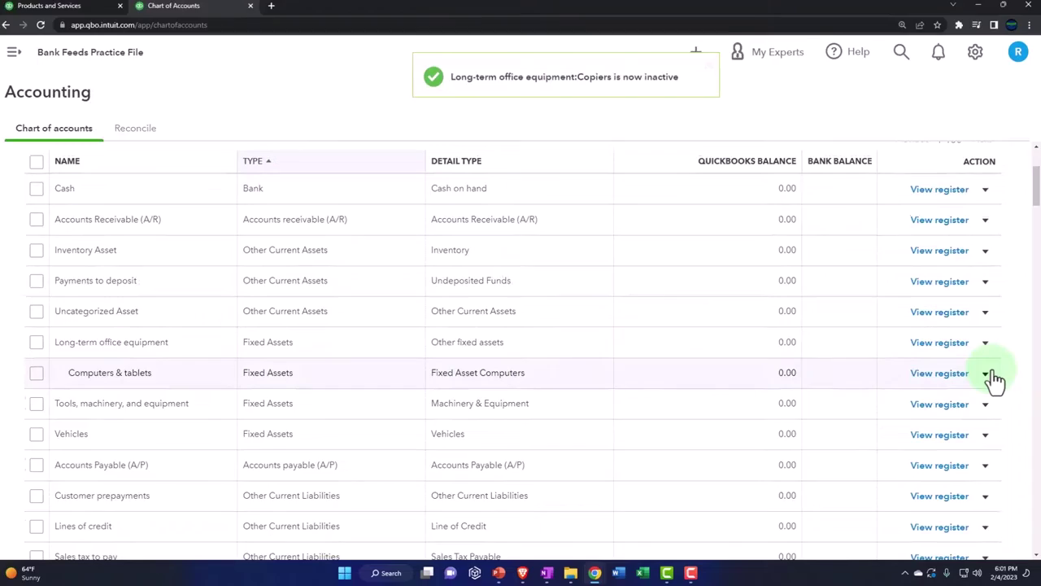
pyautogui.click(985, 374)
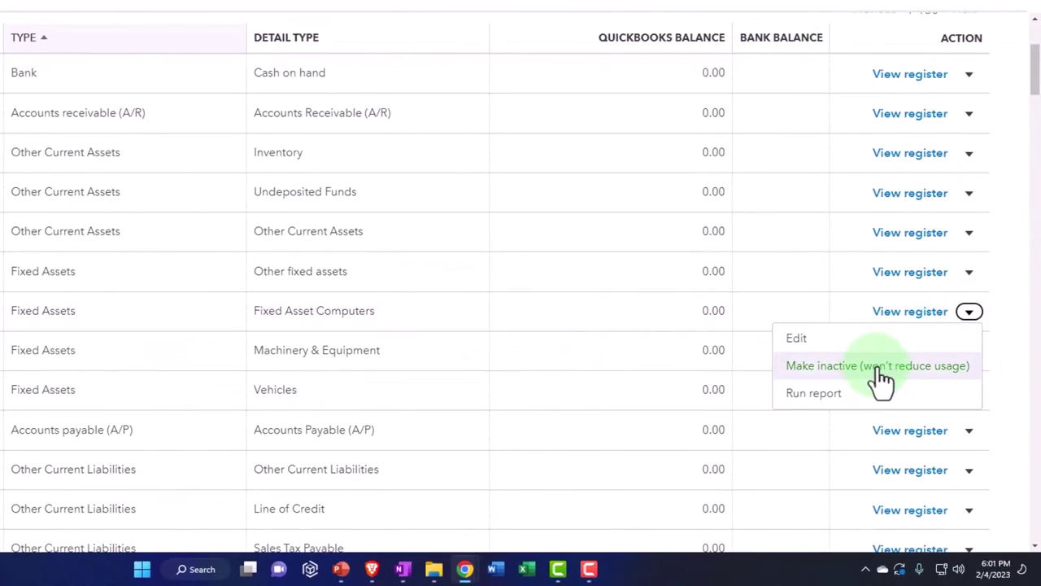
pyautogui.click(880, 370)
pyautogui.click(479, 240)
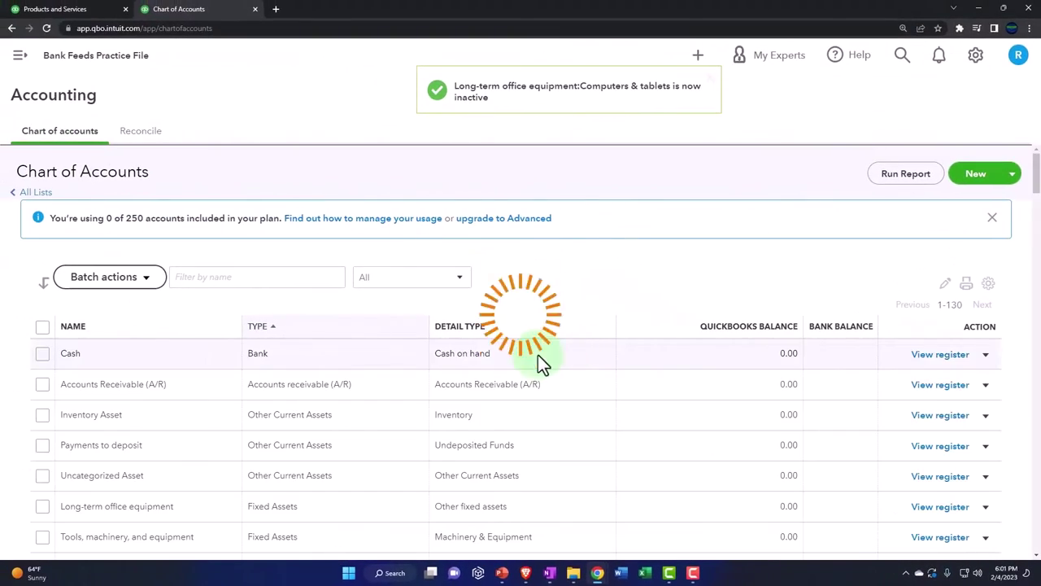
# Step: Make the Long-term office equipment parent account inactive in the chart of accounts
pyautogui.scroll(-2, 538, 355)
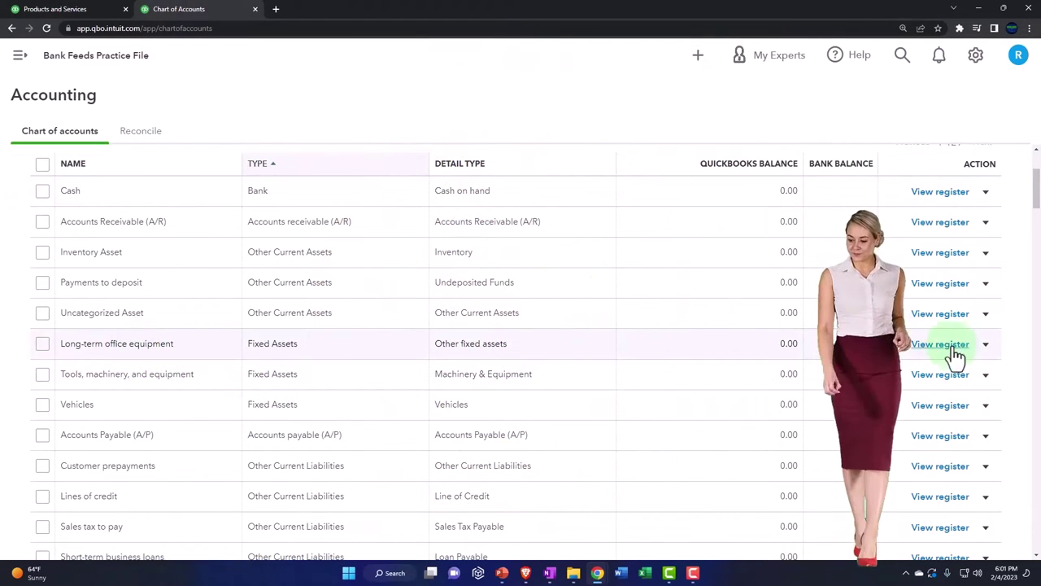
pyautogui.click(922, 386)
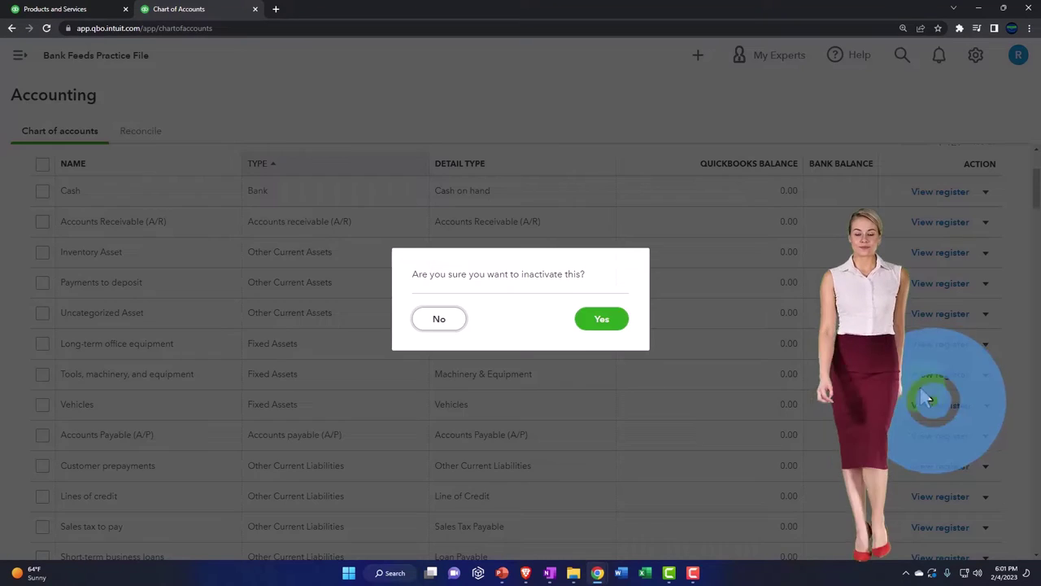
pyautogui.click(610, 322)
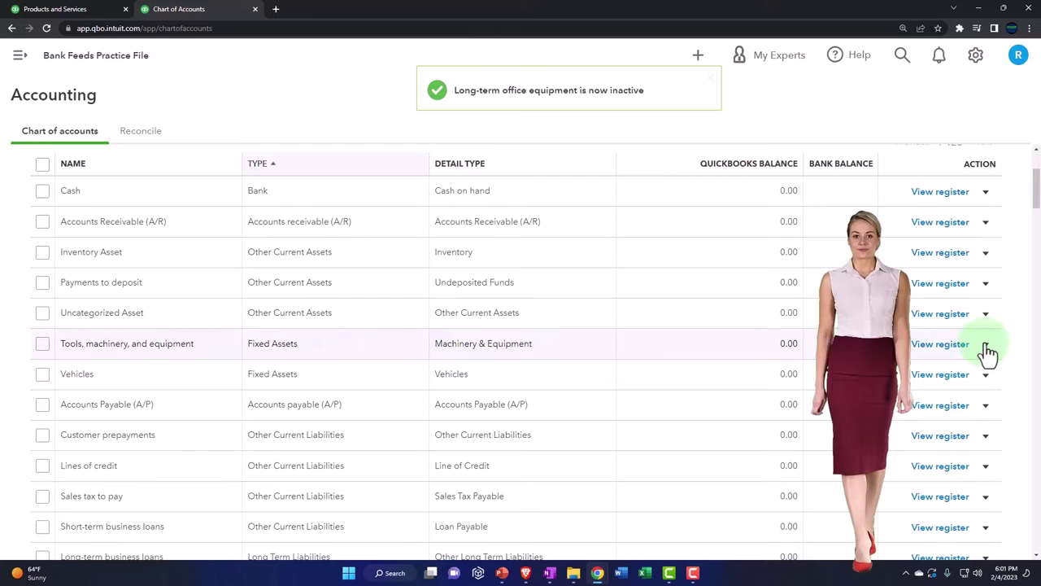
# Step: Make the fixed asset accounts Tools, machinery, and equipment and Vehicles inactive
pyautogui.click(984, 345)
pyautogui.click(932, 388)
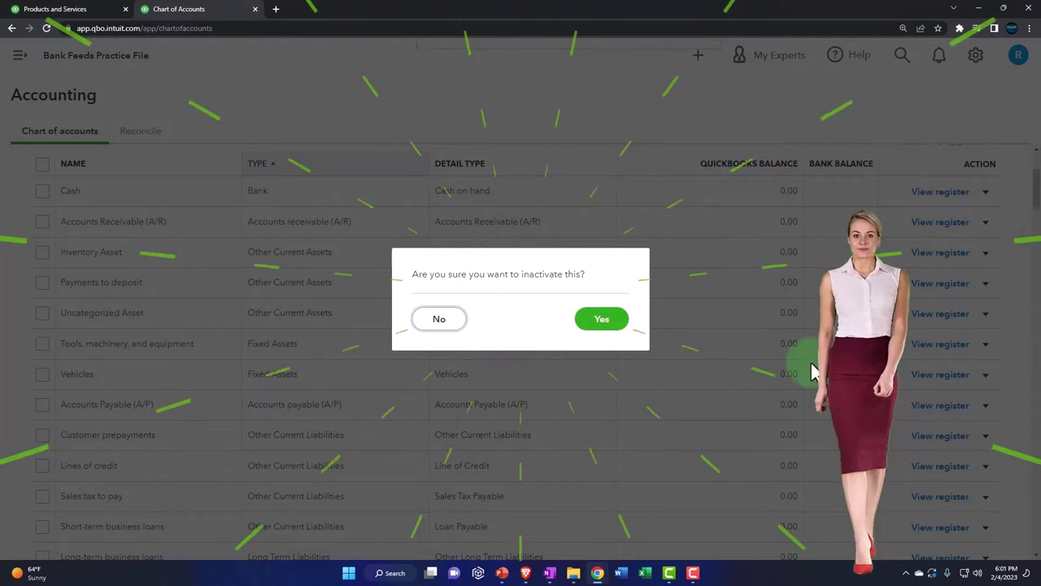
pyautogui.click(607, 322)
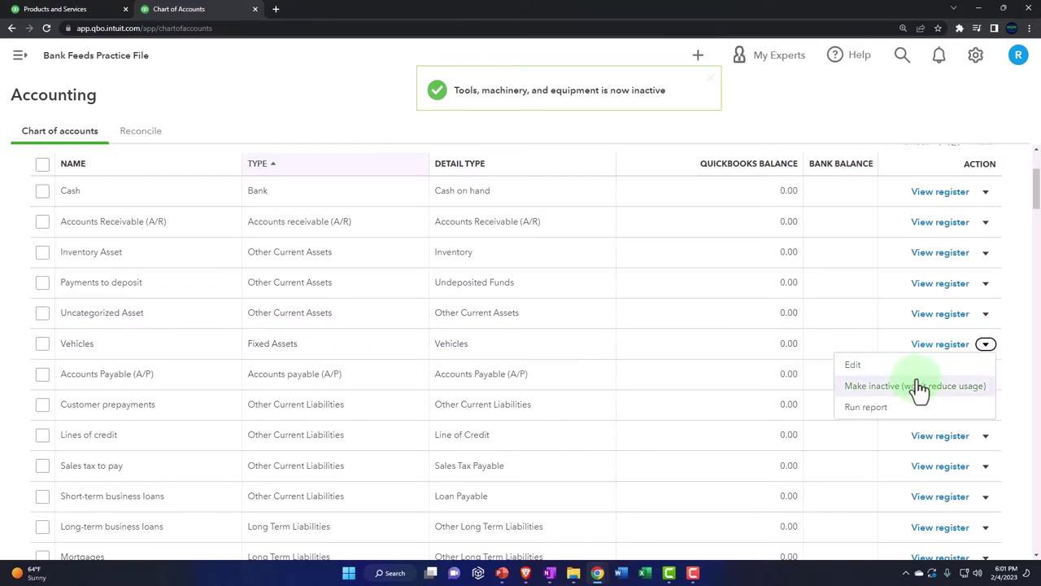
pyautogui.click(919, 387)
pyautogui.click(625, 330)
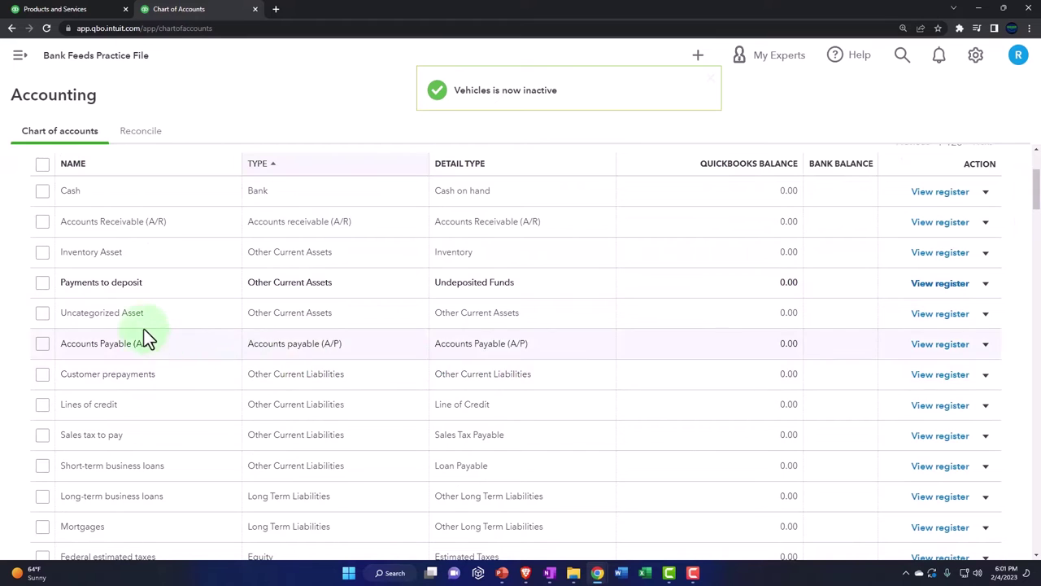
# Step: Make the Customer prepayments liability account inactive in the chart of accounts
pyautogui.scroll(-1, 145, 333)
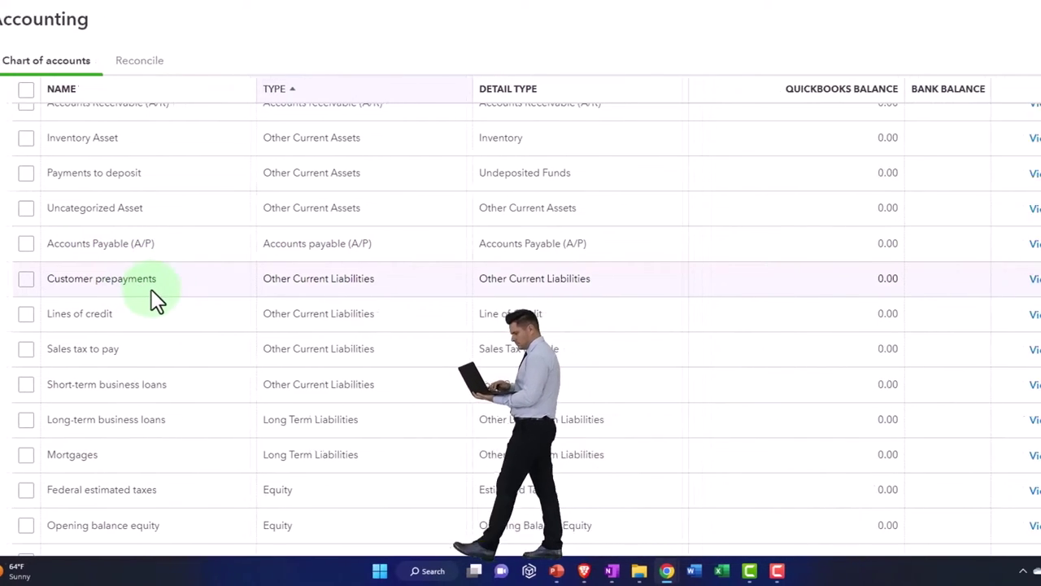
pyautogui.click(977, 281)
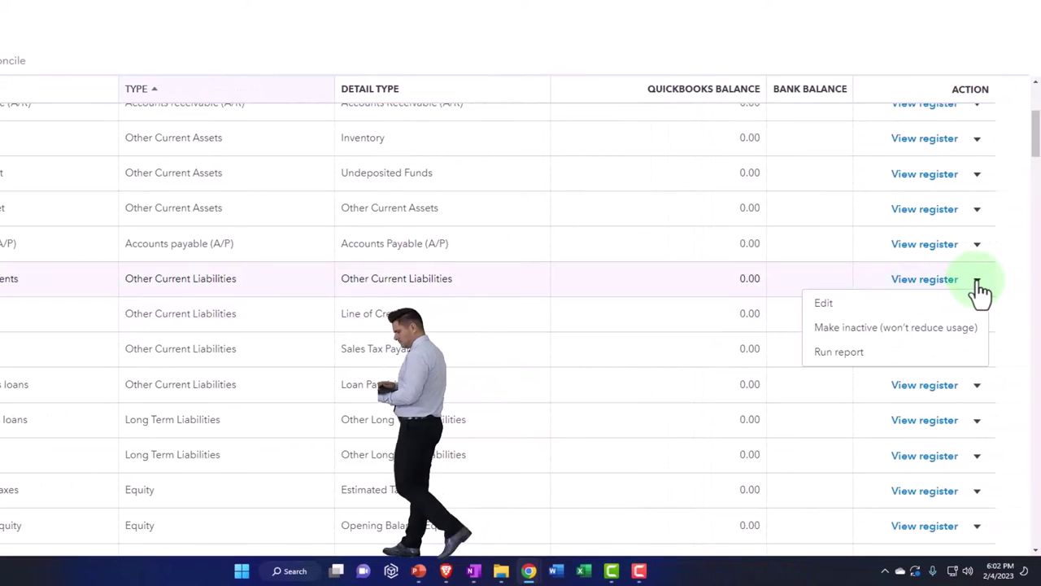
pyautogui.click(915, 328)
pyautogui.click(560, 297)
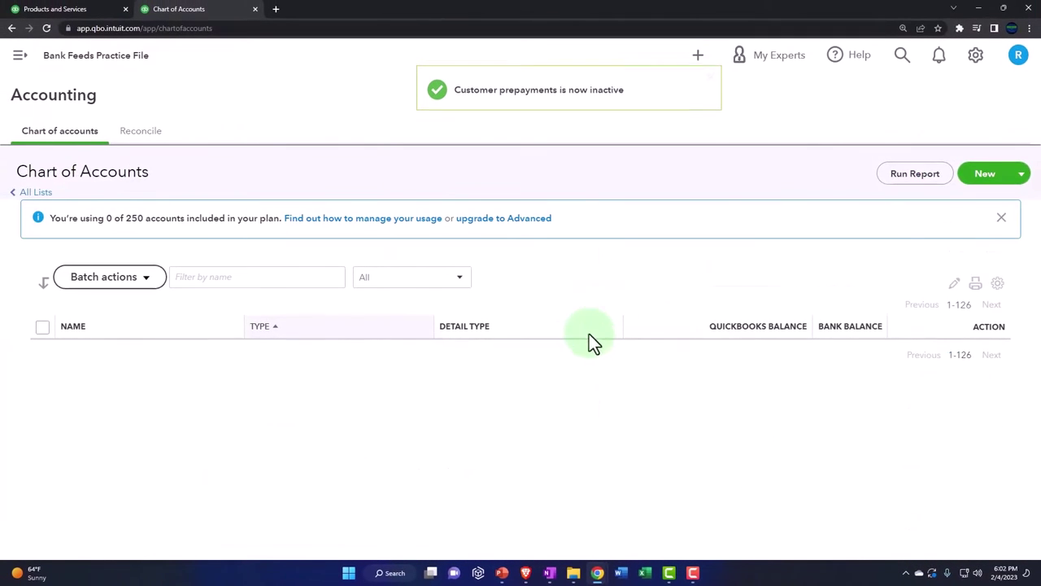
# Step: Make the Lines of credit liability account inactive in the chart of accounts
pyautogui.scroll(-2, 400, 361)
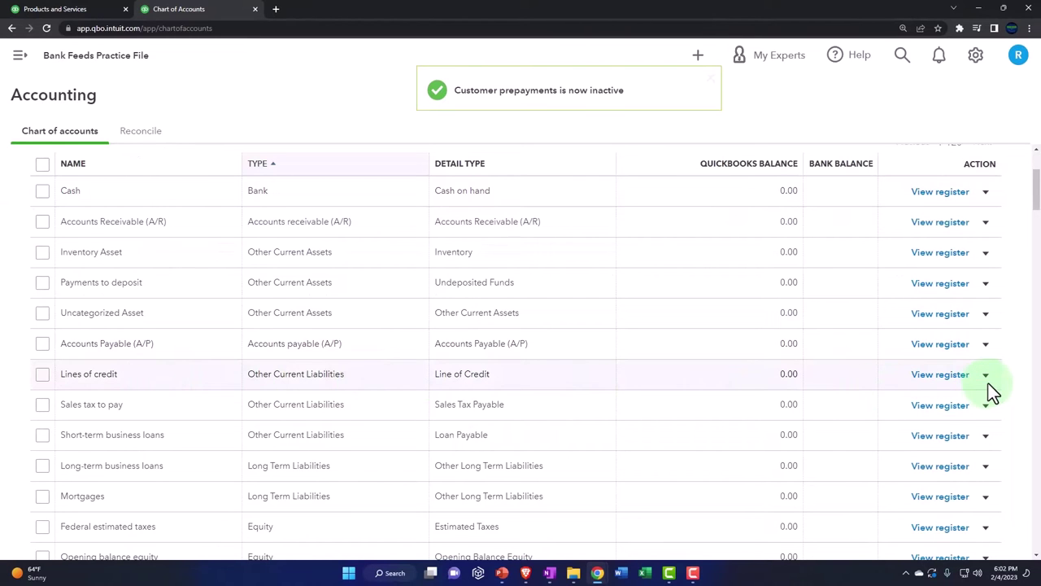
pyautogui.click(927, 416)
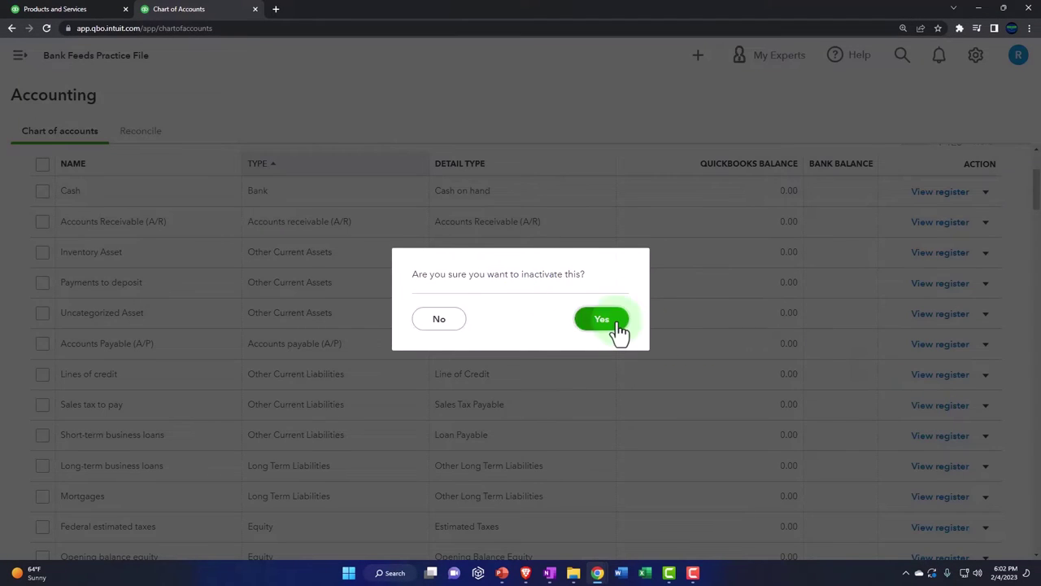
pyautogui.click(617, 323)
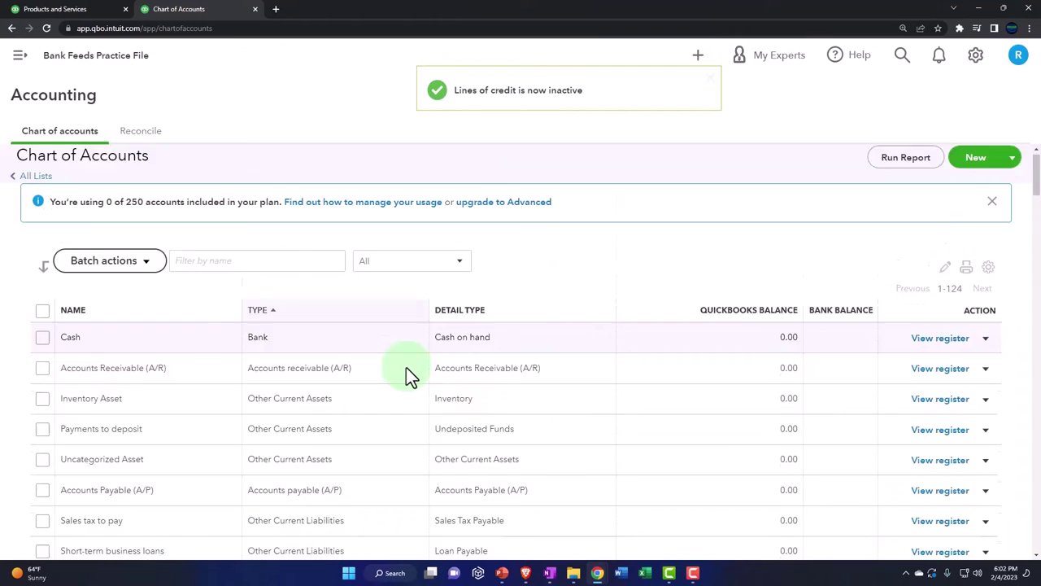
# Step: Make the Short-term business loans account inactive in the chart of accounts
pyautogui.scroll(-3, 405, 367)
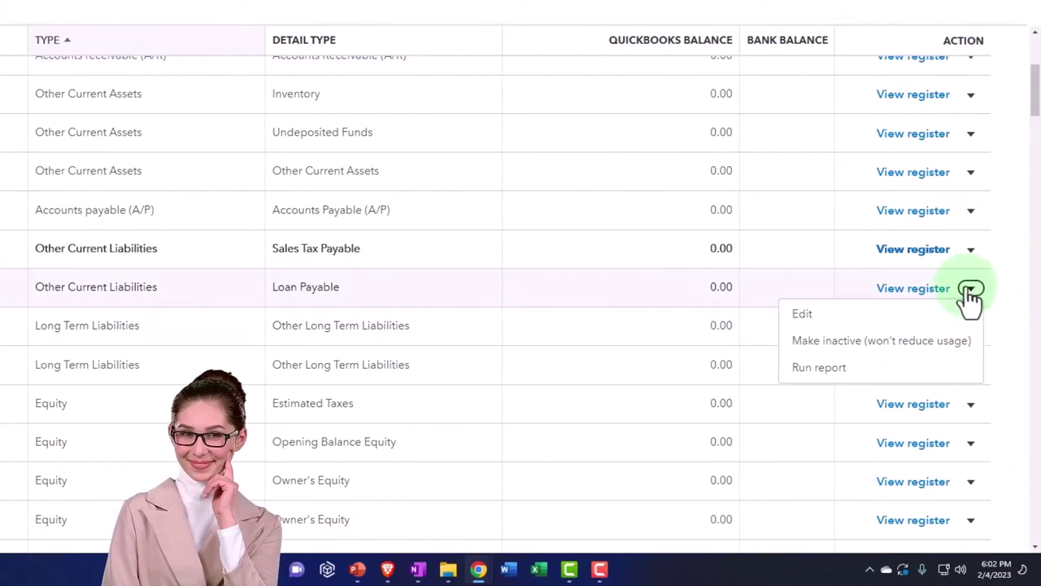
pyautogui.click(921, 341)
pyautogui.click(483, 247)
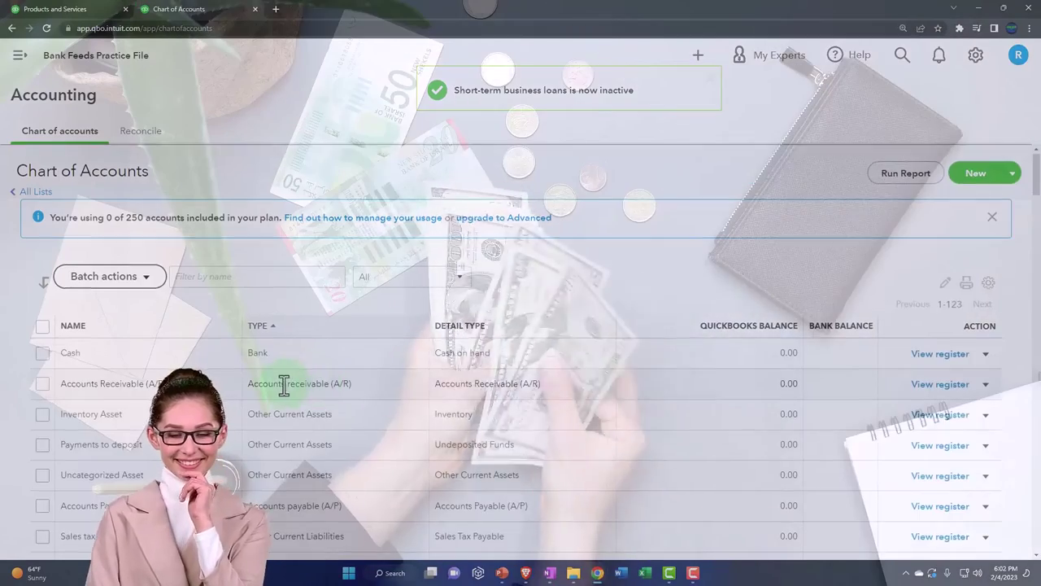
# Step: Make the Long-term business loans account inactive in the chart of accounts
pyautogui.scroll(-2, 283, 384)
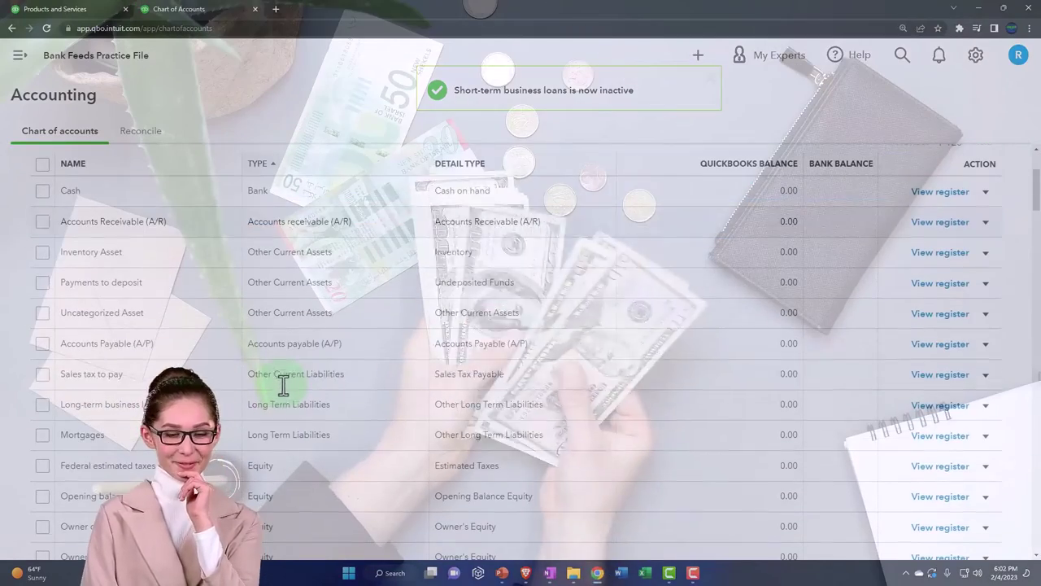
pyautogui.click(986, 409)
pyautogui.click(919, 458)
pyautogui.click(602, 318)
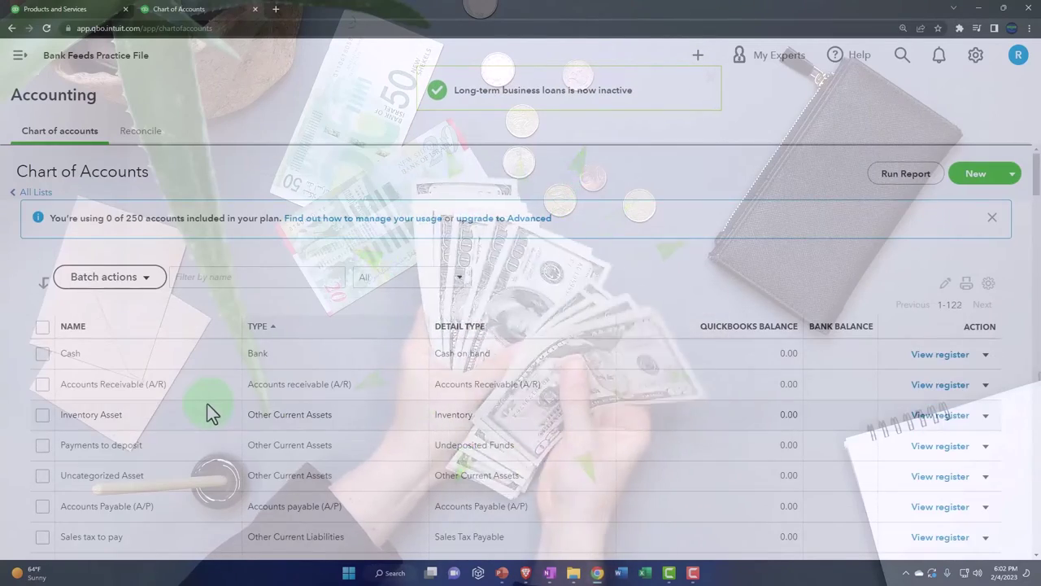
# Step: Make the Mortgages long-term liability account inactive in the chart of accounts
pyautogui.scroll(-3, 171, 398)
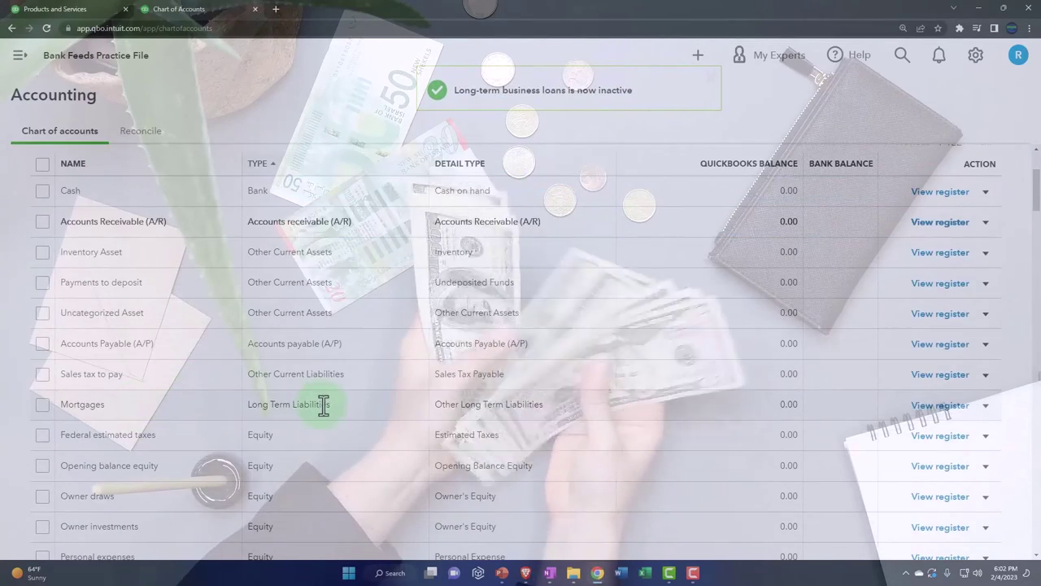
pyautogui.click(986, 410)
pyautogui.click(922, 461)
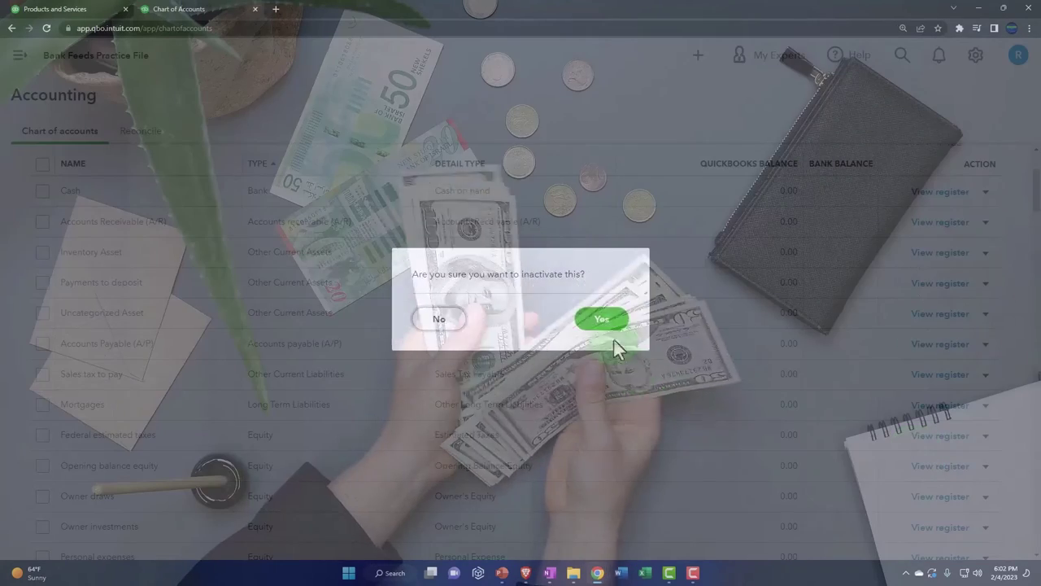
pyautogui.click(604, 320)
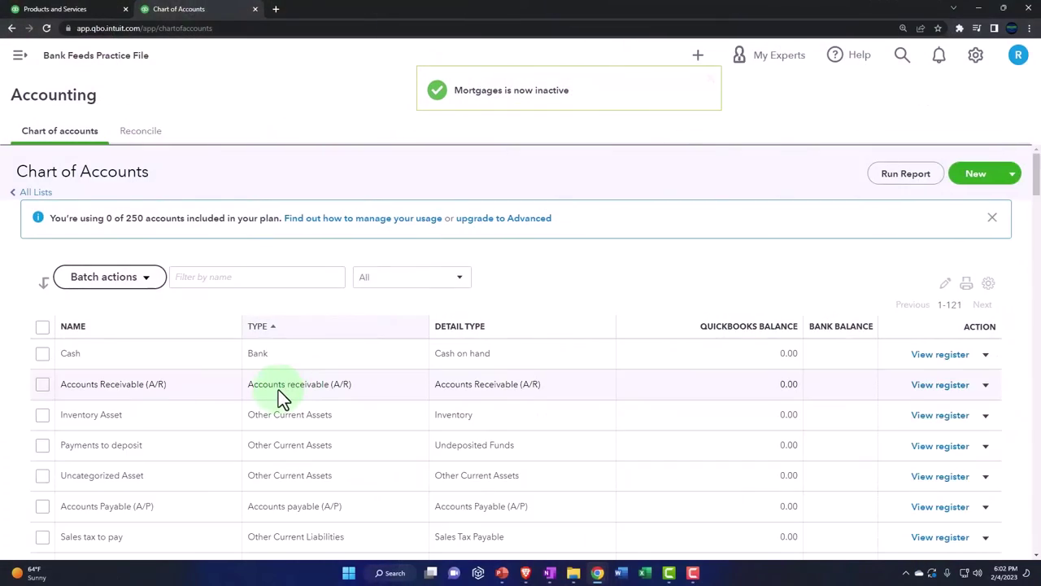
# Step: Make the Federal estimated taxes equity account inactive in the chart of accounts
pyautogui.scroll(-2, 278, 390)
pyautogui.scroll(-1, 280, 389)
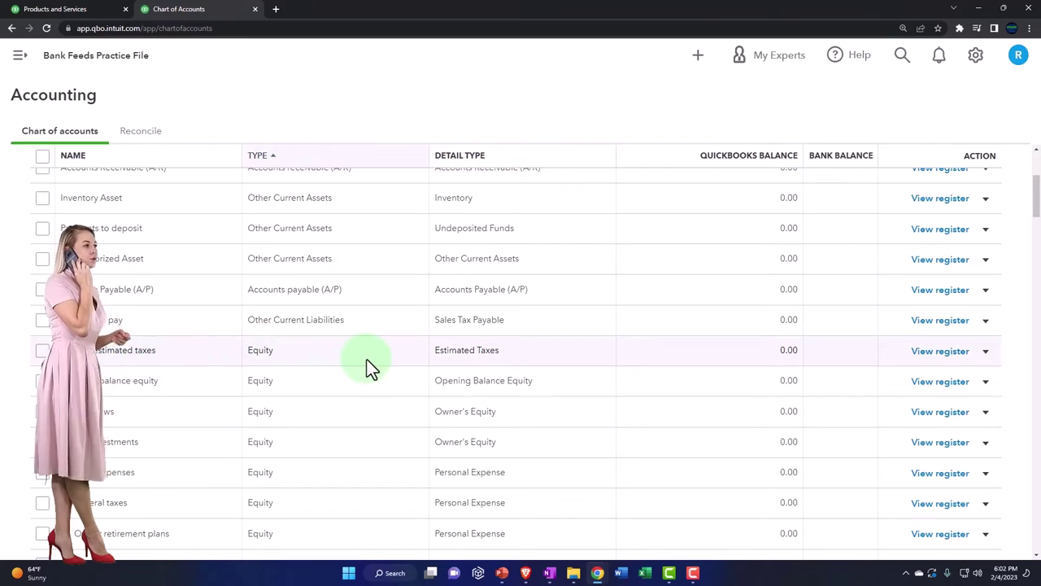
pyautogui.click(985, 351)
pyautogui.click(914, 397)
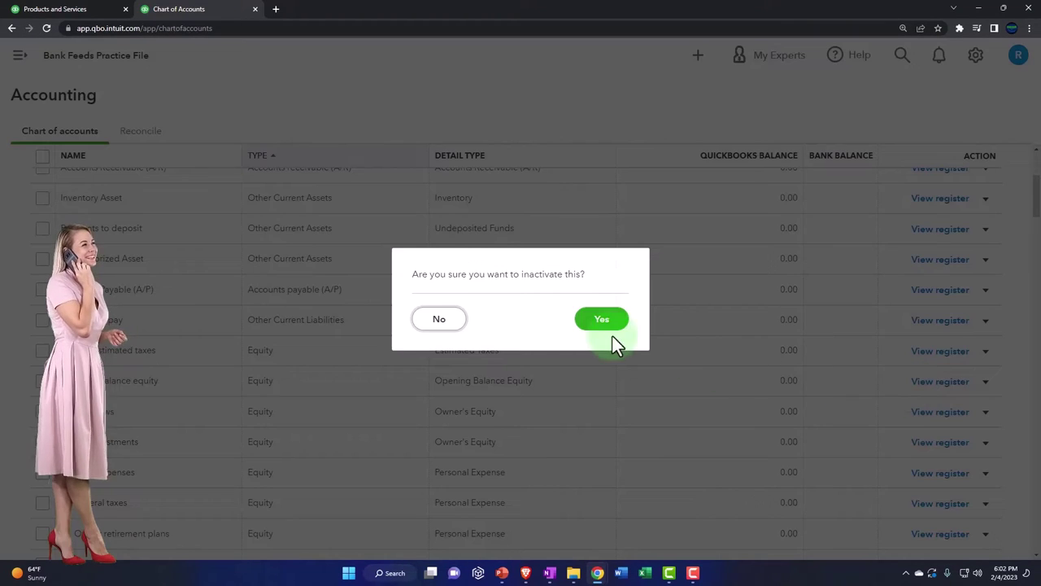
pyautogui.click(614, 324)
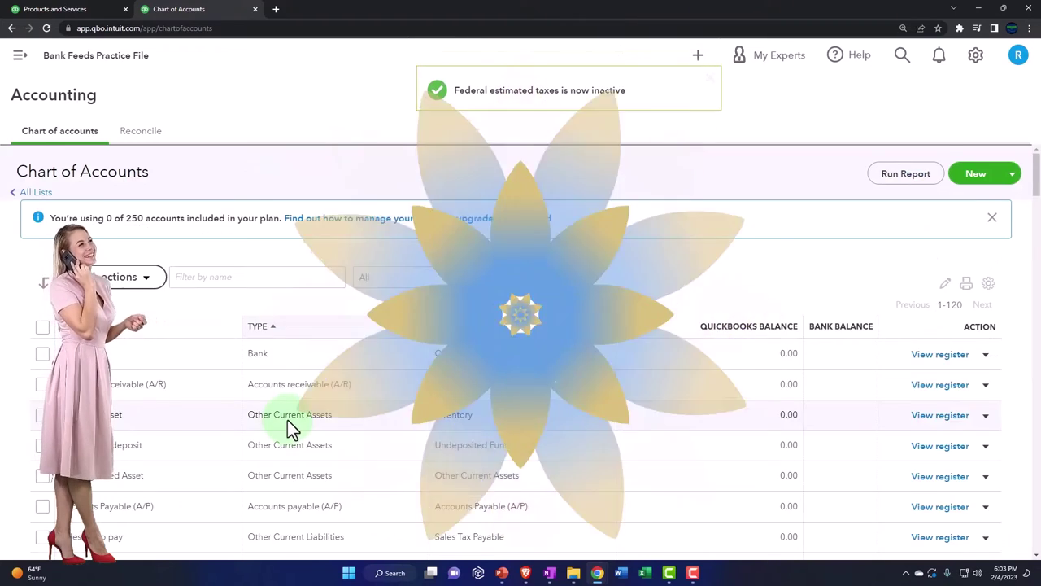
# Step: Make the Owner draws equity account inactive in the chart of accounts
pyautogui.scroll(-2, 287, 420)
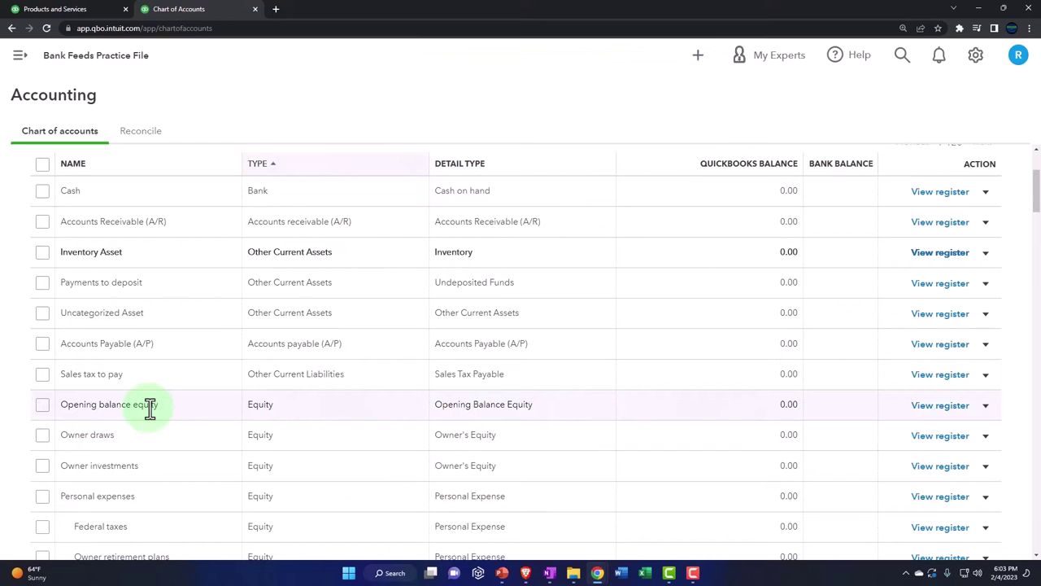
pyautogui.scroll(-1, 151, 409)
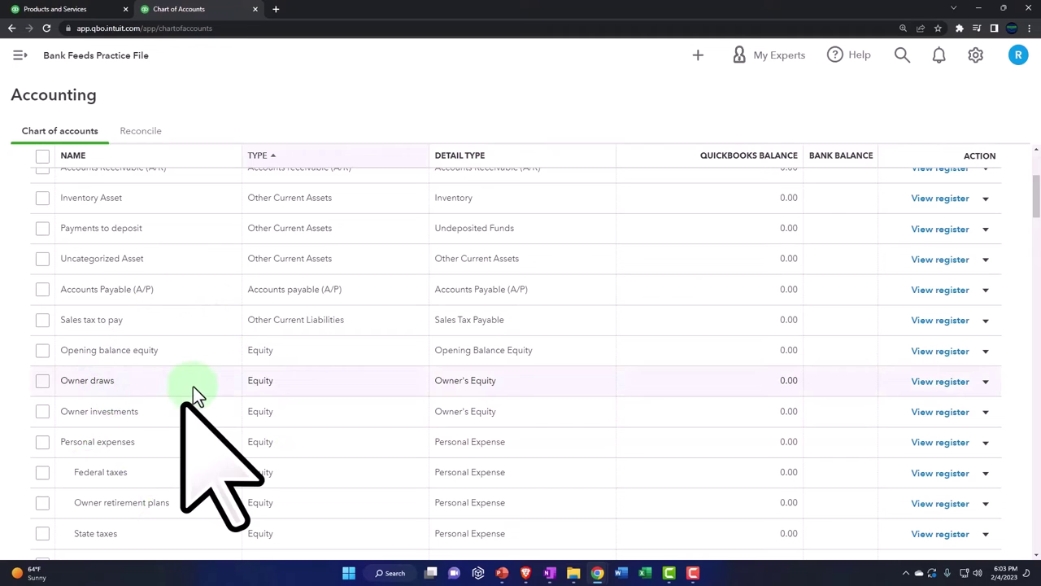
pyautogui.scroll(-1, 197, 394)
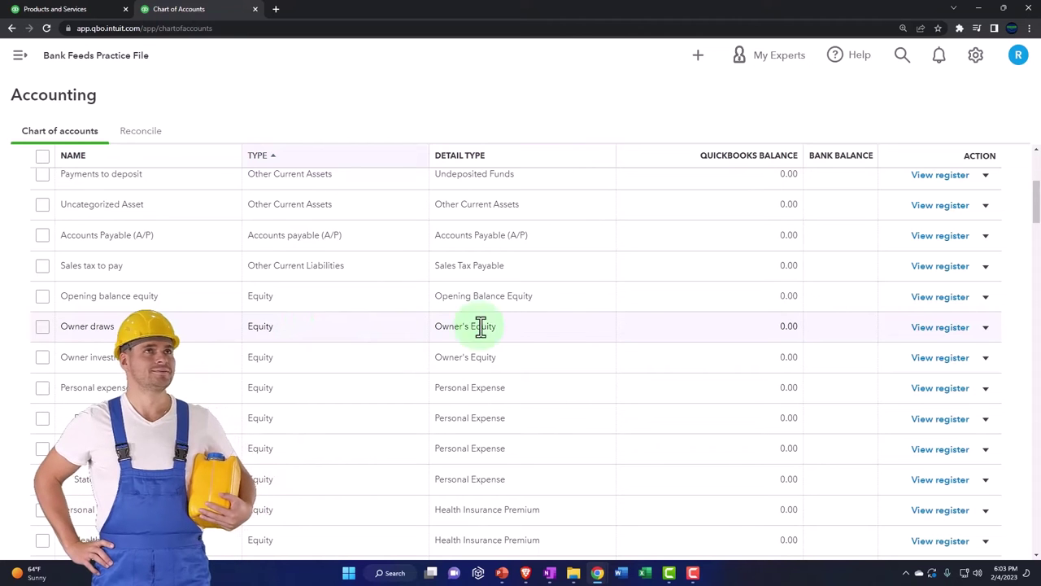
pyautogui.click(985, 327)
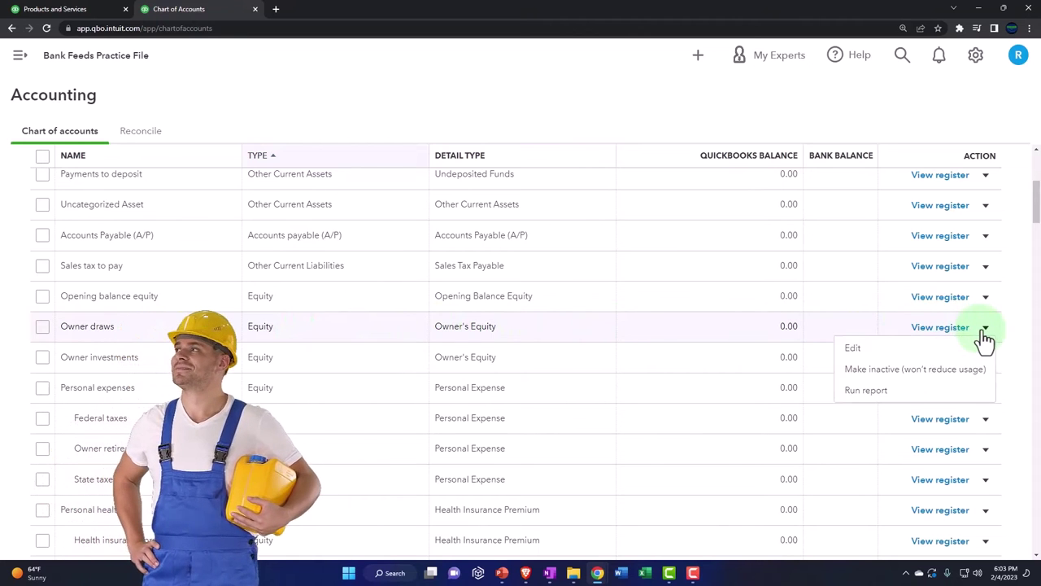
pyautogui.click(918, 373)
pyautogui.click(598, 322)
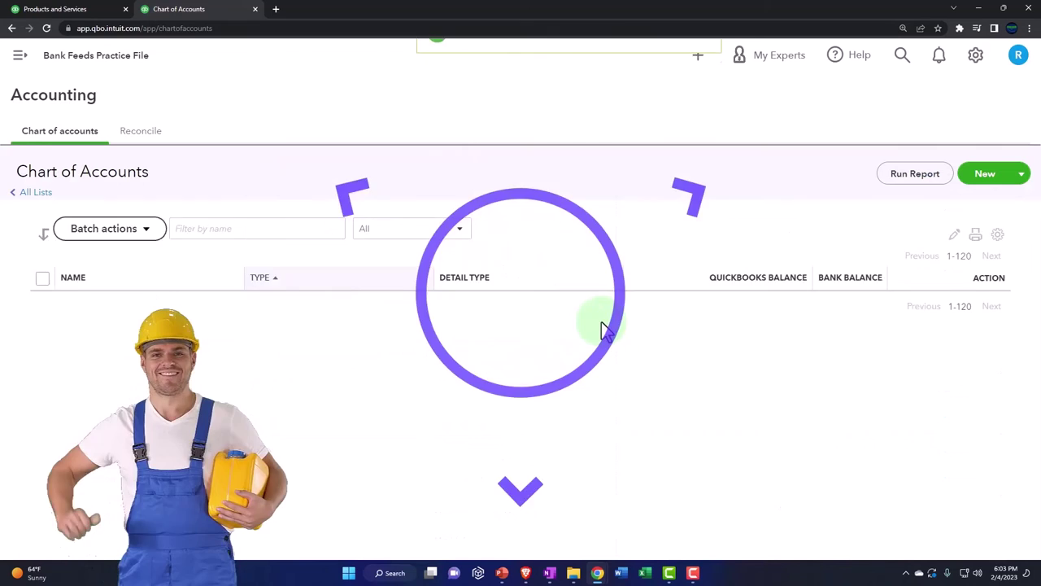
# Step: Make the Owner investments equity account inactive in the chart of accounts
pyautogui.scroll(-2, 206, 363)
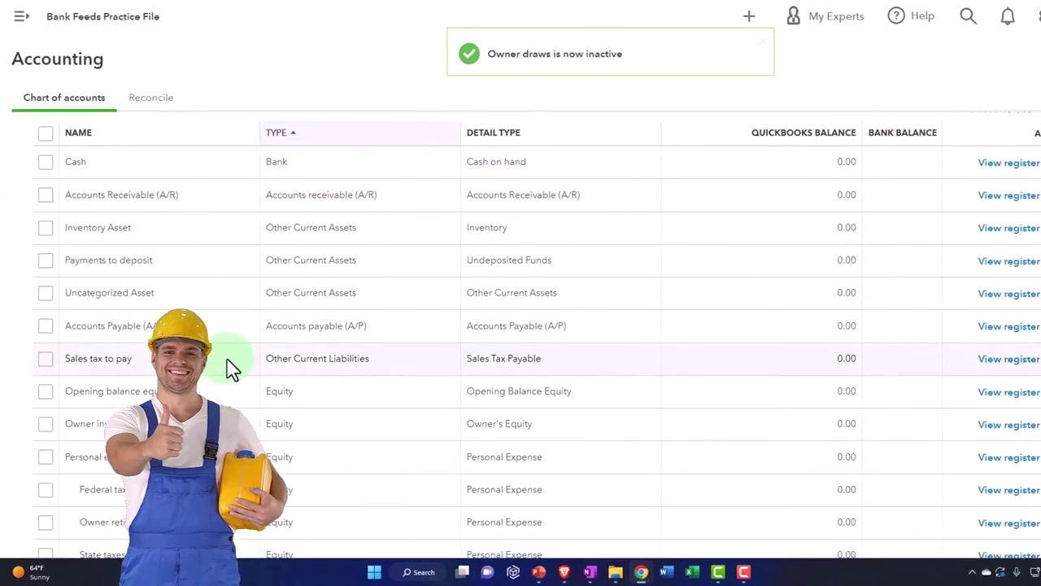
pyautogui.scroll(-2, 236, 362)
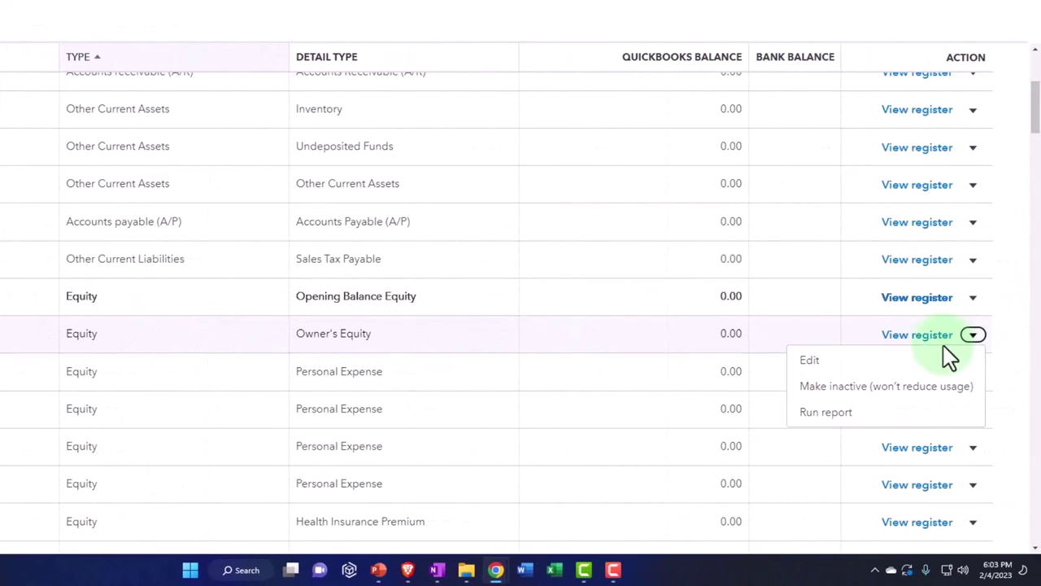
pyautogui.click(883, 387)
pyautogui.click(499, 258)
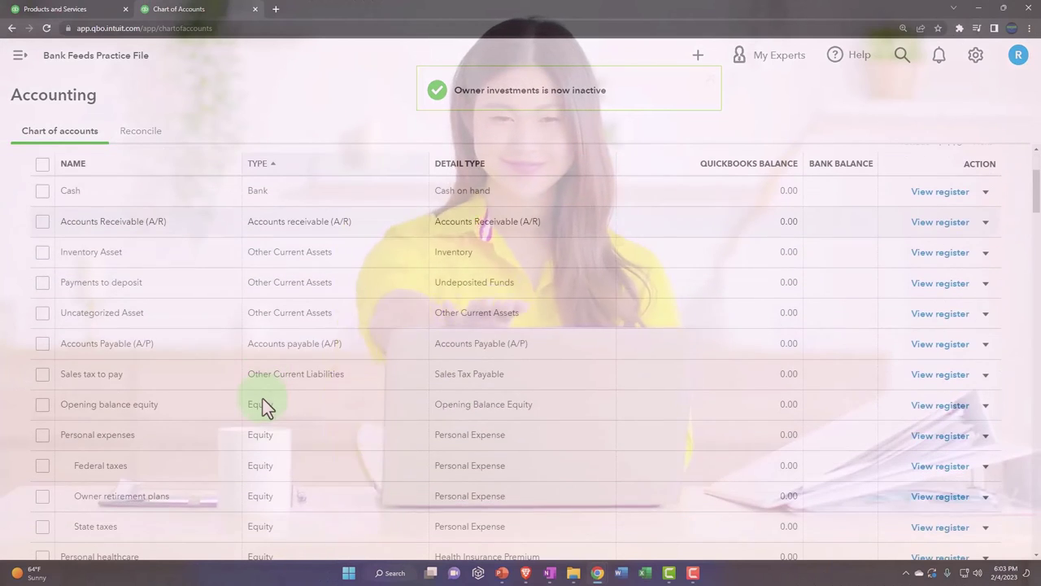
# Step: Make the Federal taxes sub-account under Personal expenses inactive in the chart of accounts
pyautogui.scroll(-2, 261, 407)
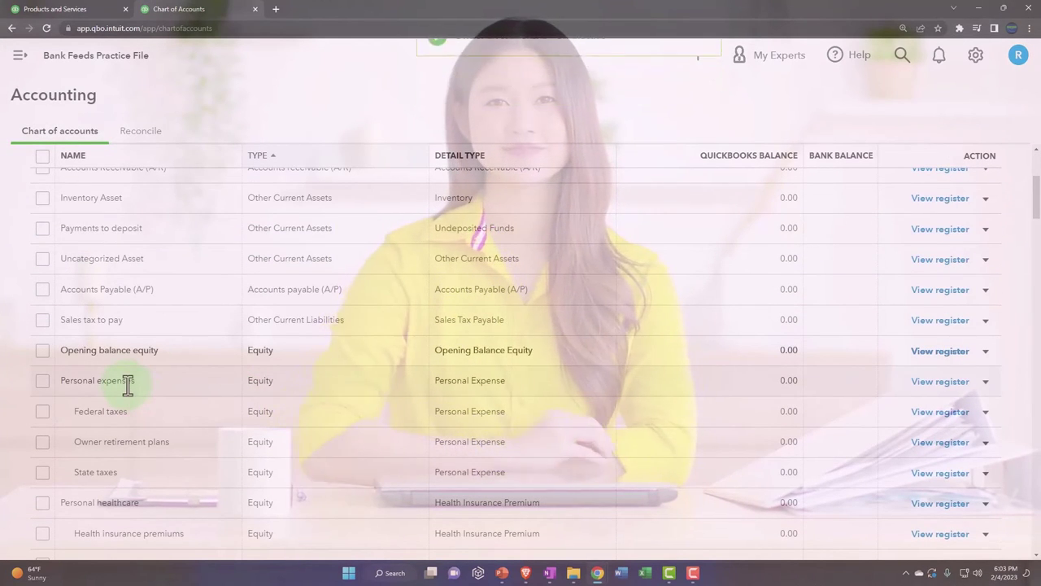
pyautogui.scroll(-1, 128, 386)
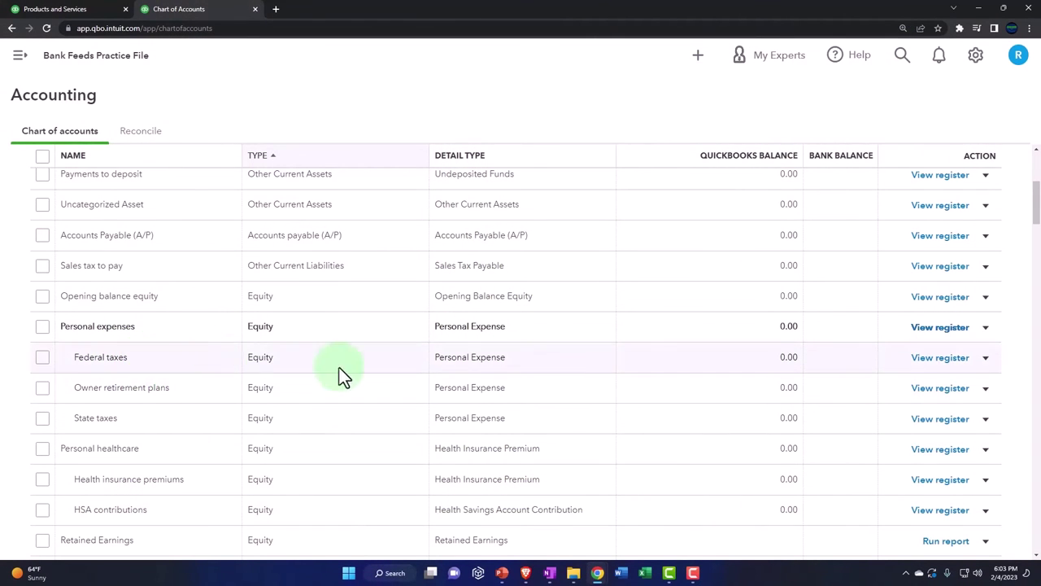
pyautogui.click(985, 357)
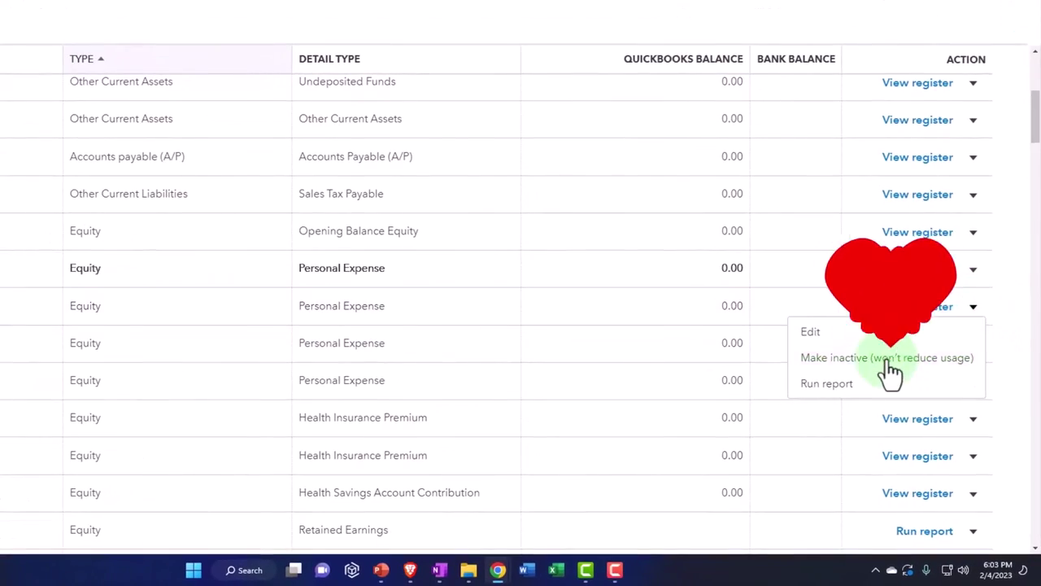
pyautogui.click(891, 370)
pyautogui.click(501, 258)
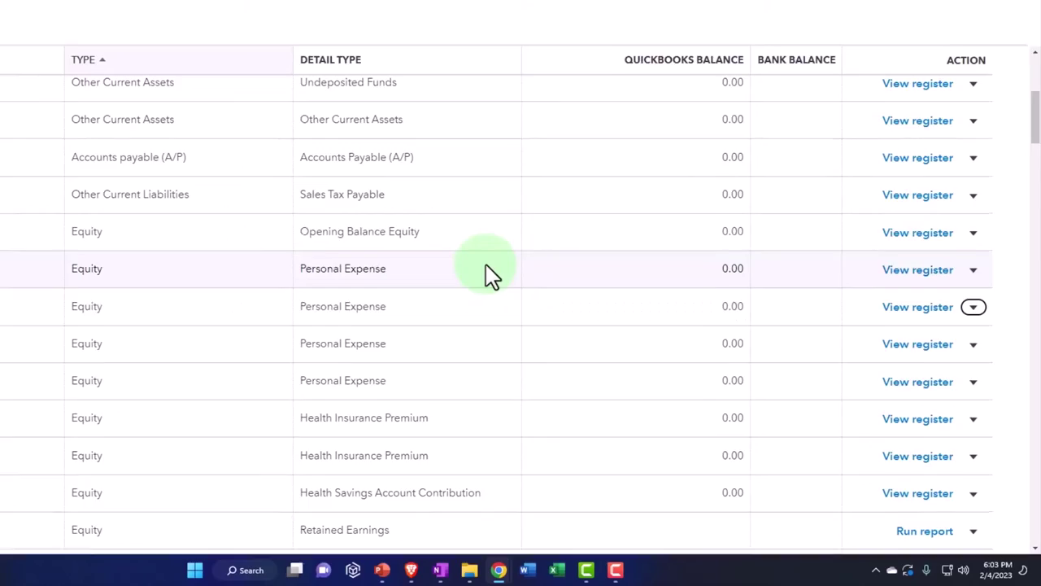
# Step: Make the Owner retirement plans sub-account under Personal expenses inactive in the chart of accounts
pyautogui.scroll(-3, 178, 454)
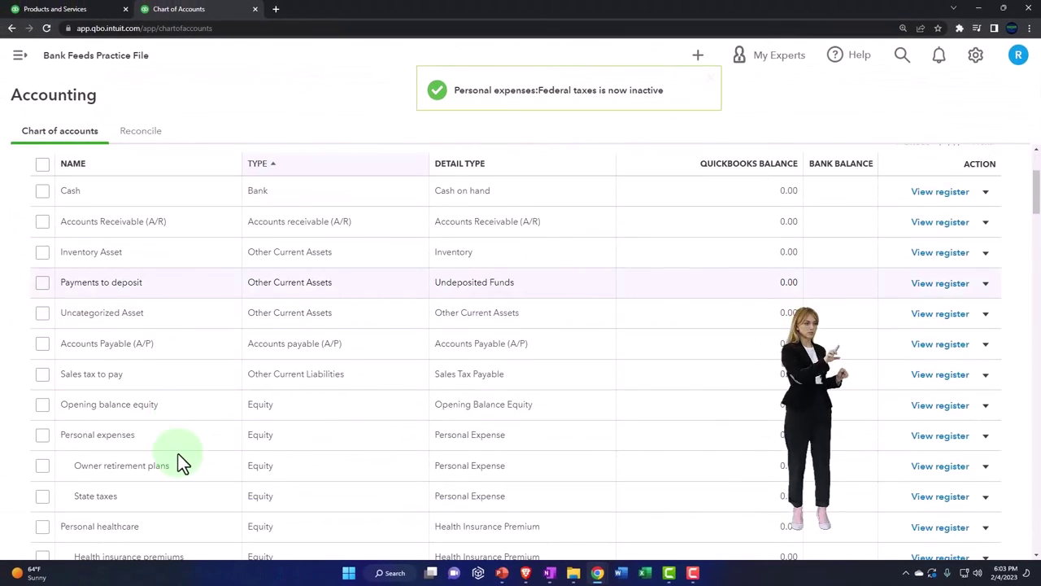
pyautogui.click(985, 411)
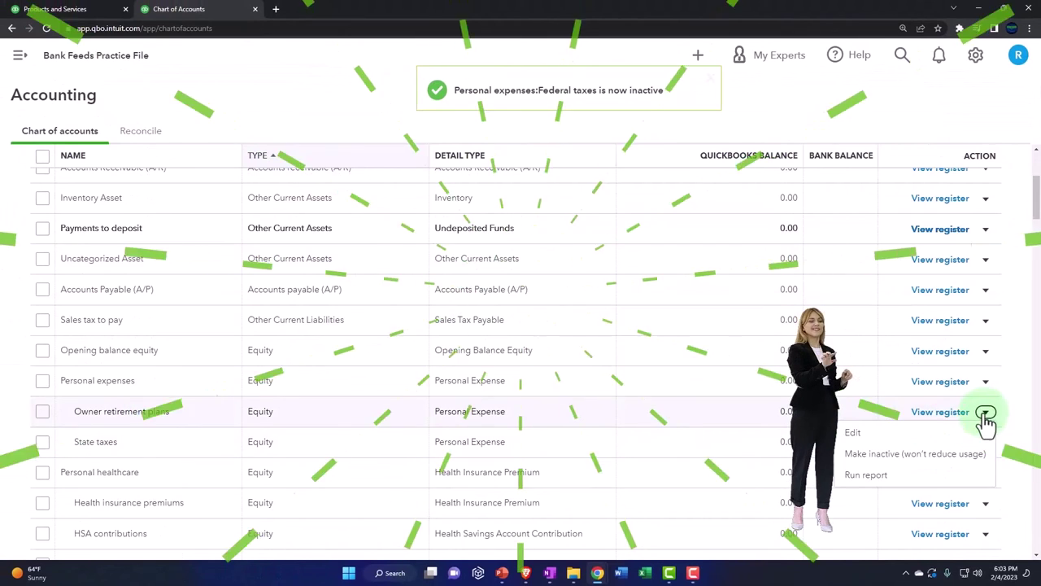
pyautogui.click(899, 452)
pyautogui.click(609, 320)
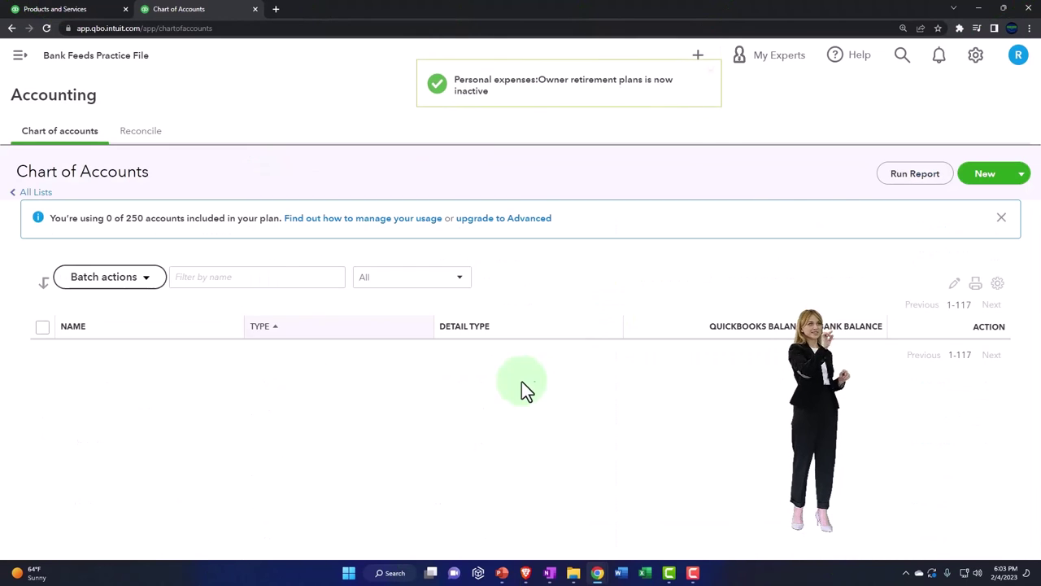
# Step: Make the State taxes sub-account under Personal expenses inactive in the chart of accounts
pyautogui.scroll(-3, 431, 426)
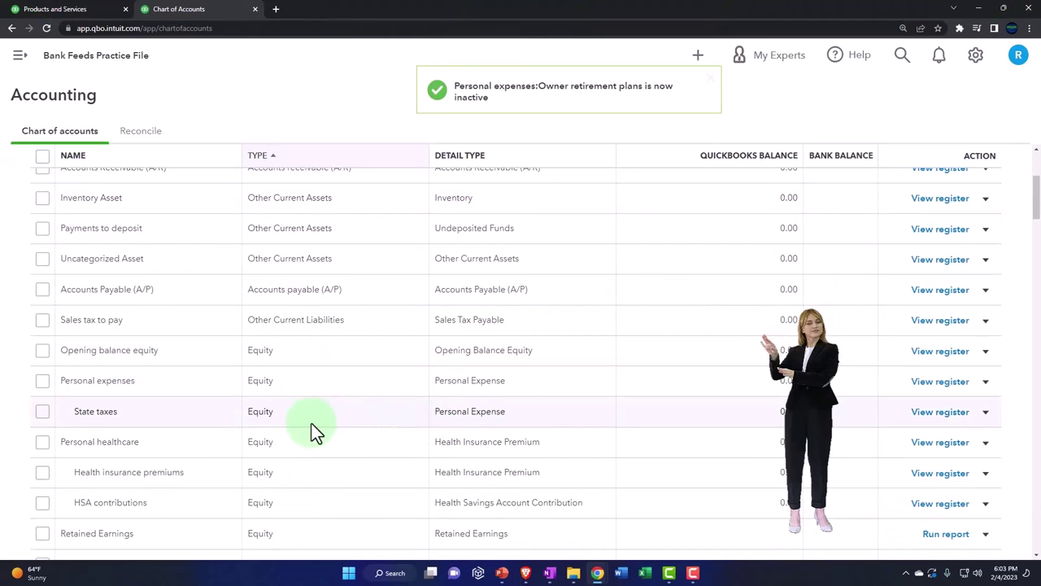
pyautogui.scroll(-1, 244, 421)
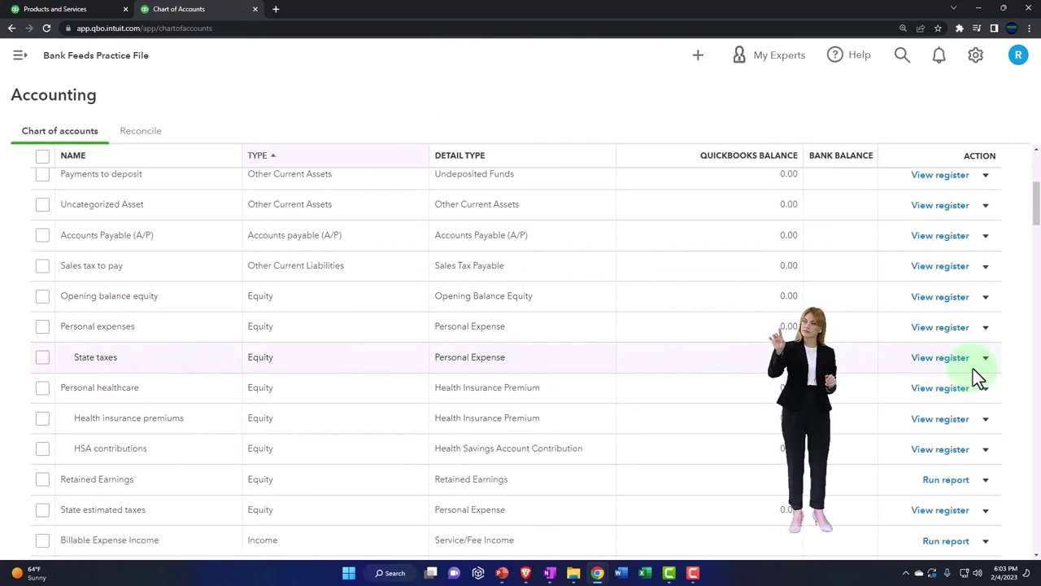
pyautogui.click(931, 397)
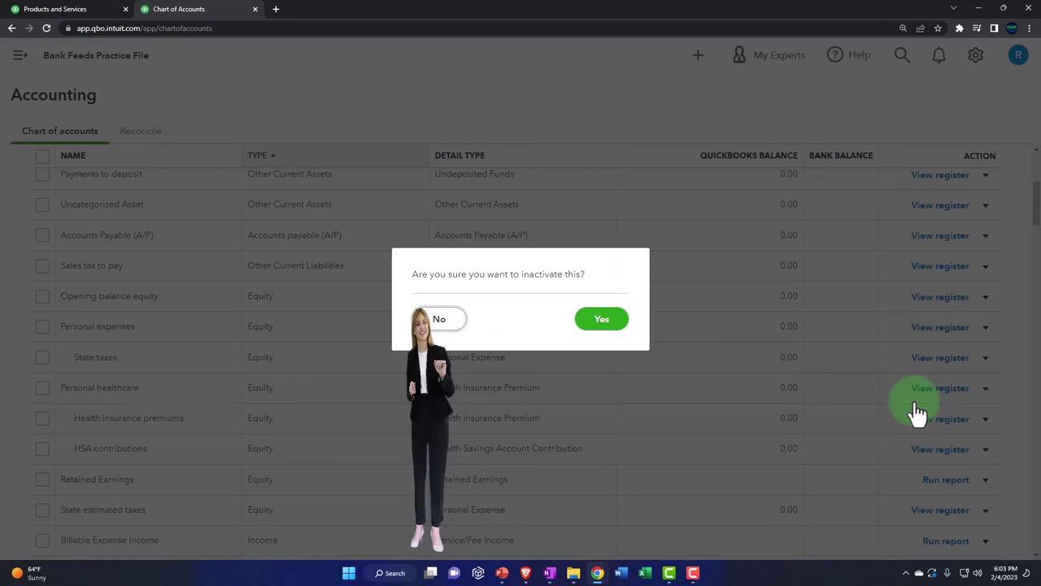
pyautogui.click(605, 318)
# Step: Make the Personal expenses equity account inactive in the chart of accounts
pyautogui.scroll(-4, 303, 452)
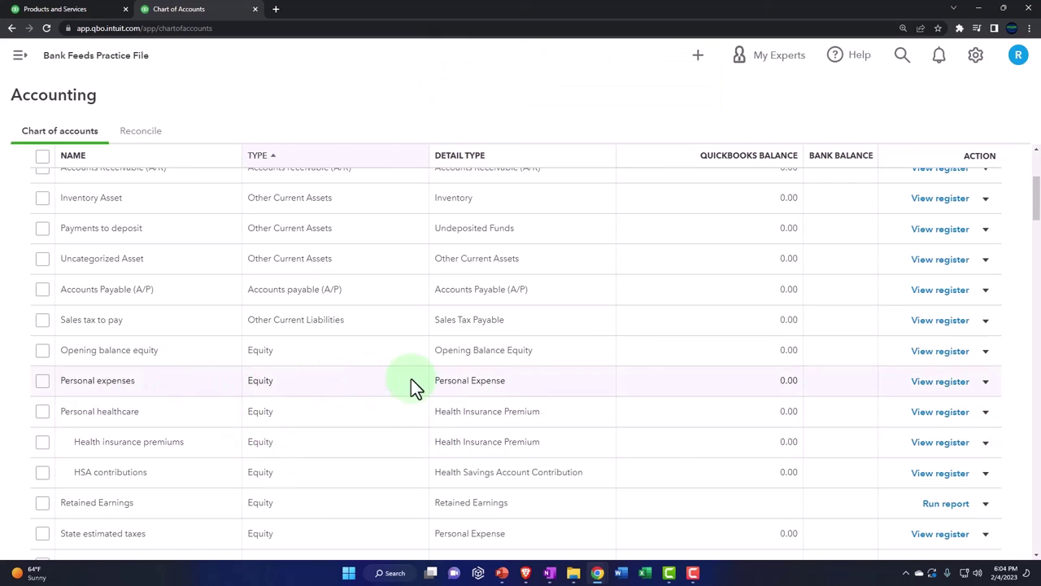
pyautogui.click(985, 382)
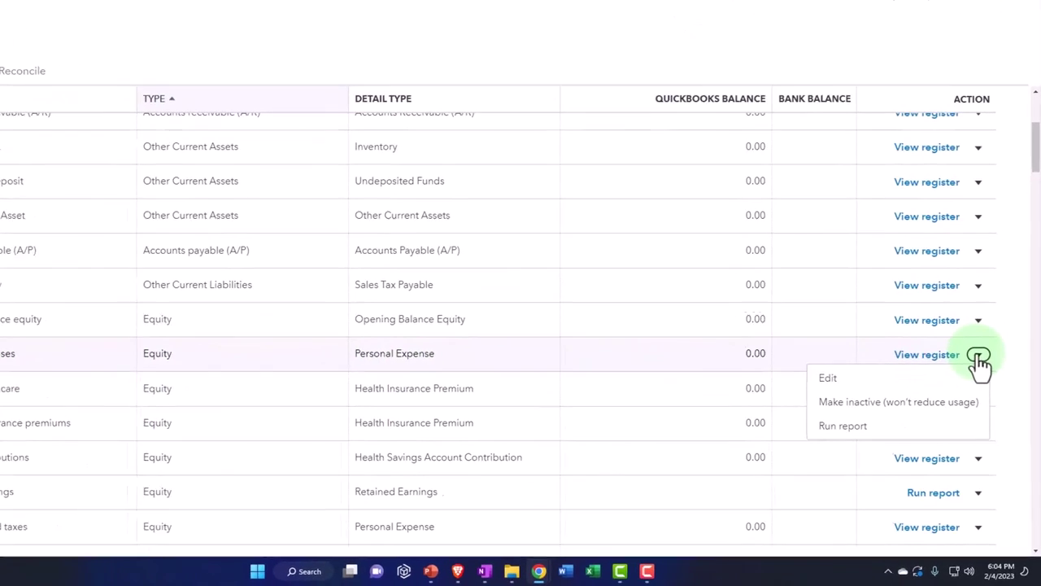